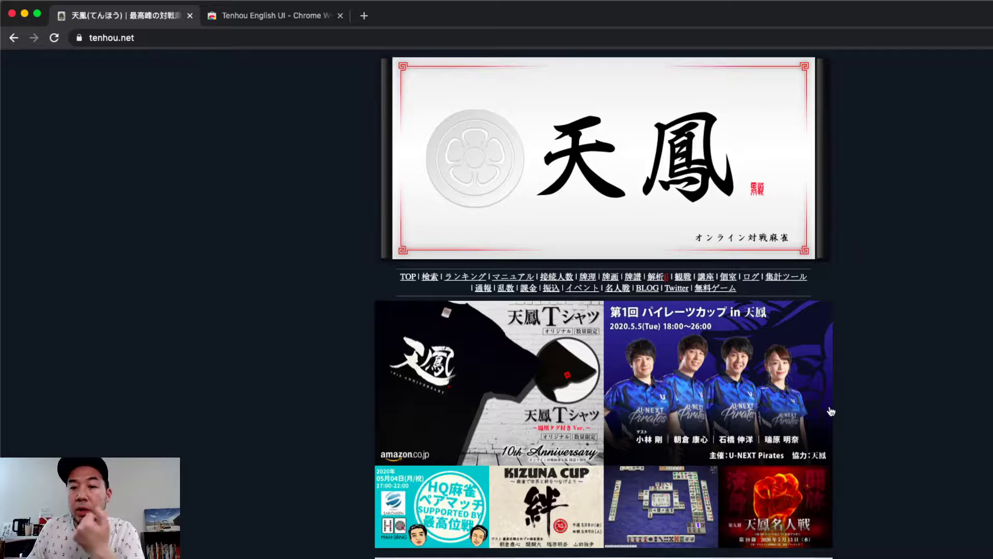
# Search Google for "tenhou english plugin" in a new tab
pyautogui.click(263, 21)
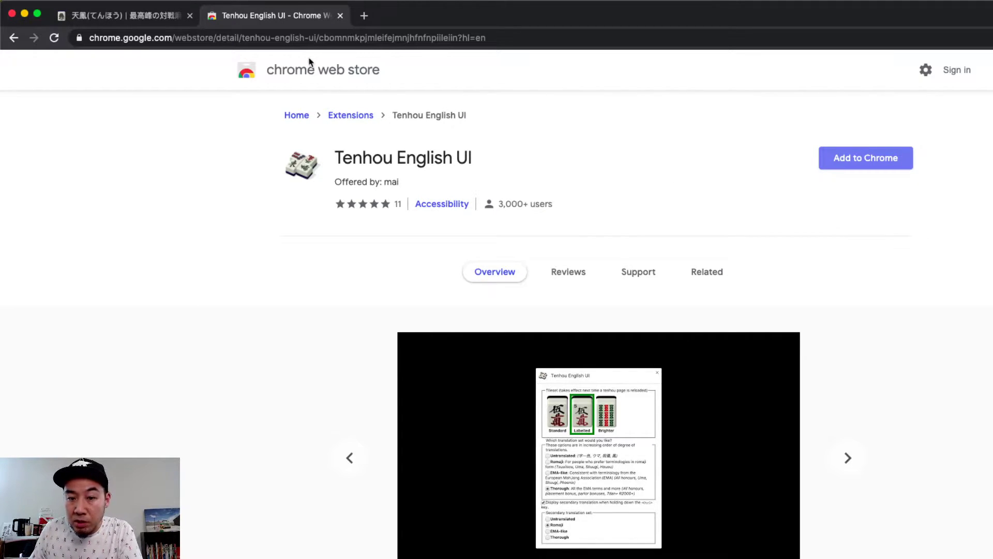
pyautogui.click(364, 15)
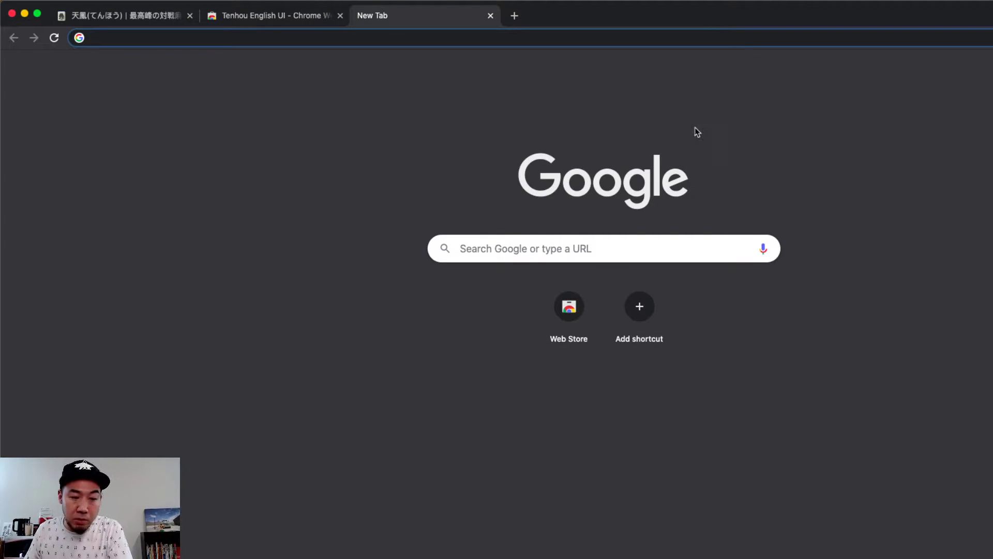
pyautogui.click(628, 244)
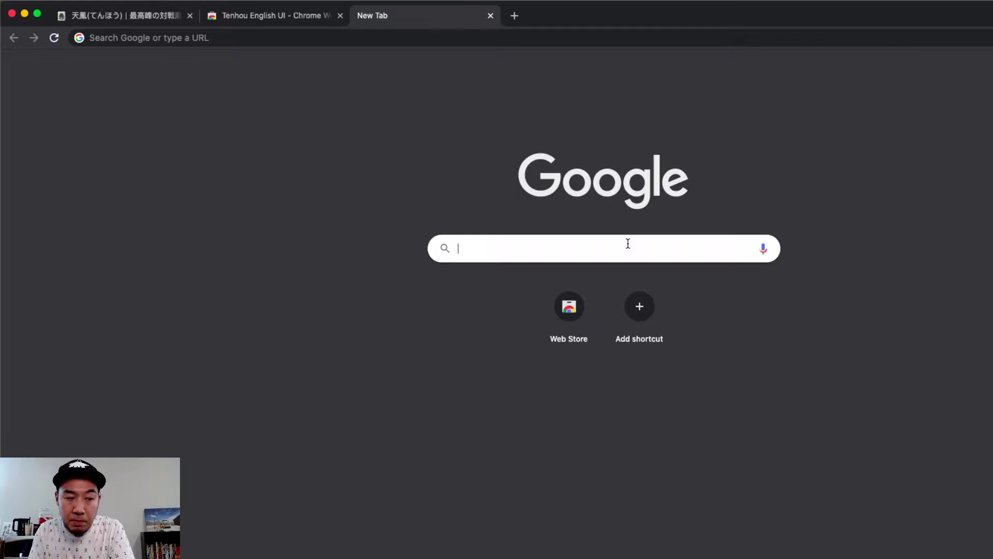
pyautogui.write('TENHOU')
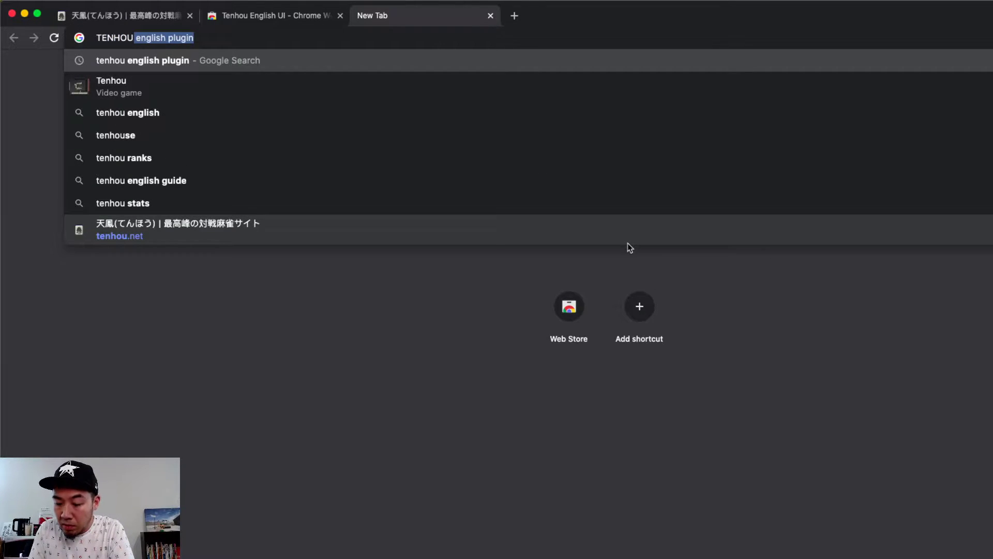
pyautogui.write(' ENGL')
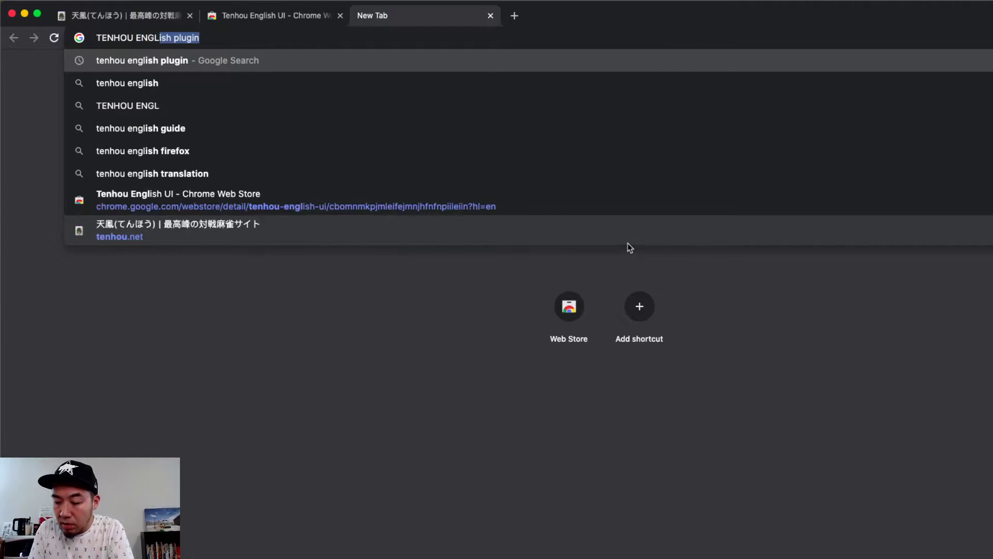
pyautogui.write('ISH PLUGIN')
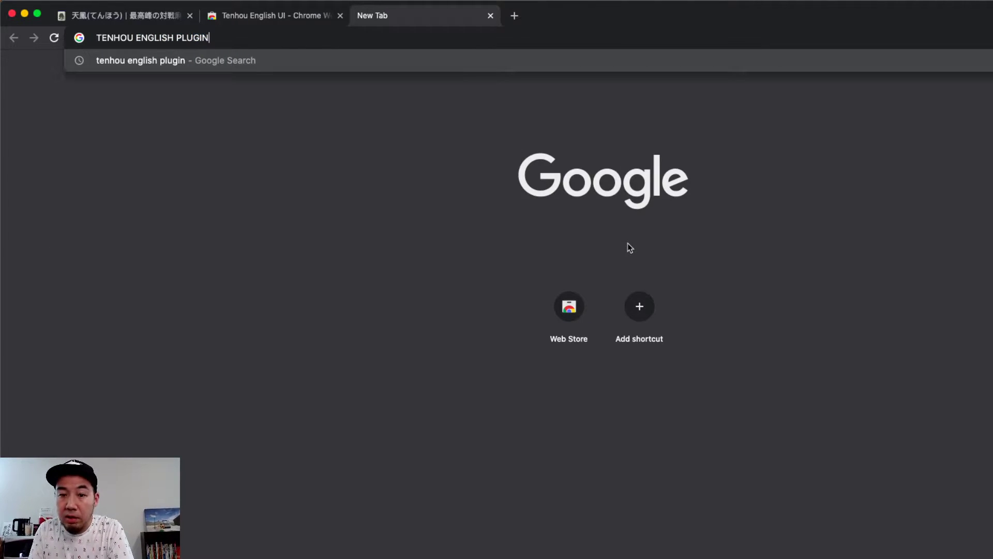
pyautogui.press('Return')
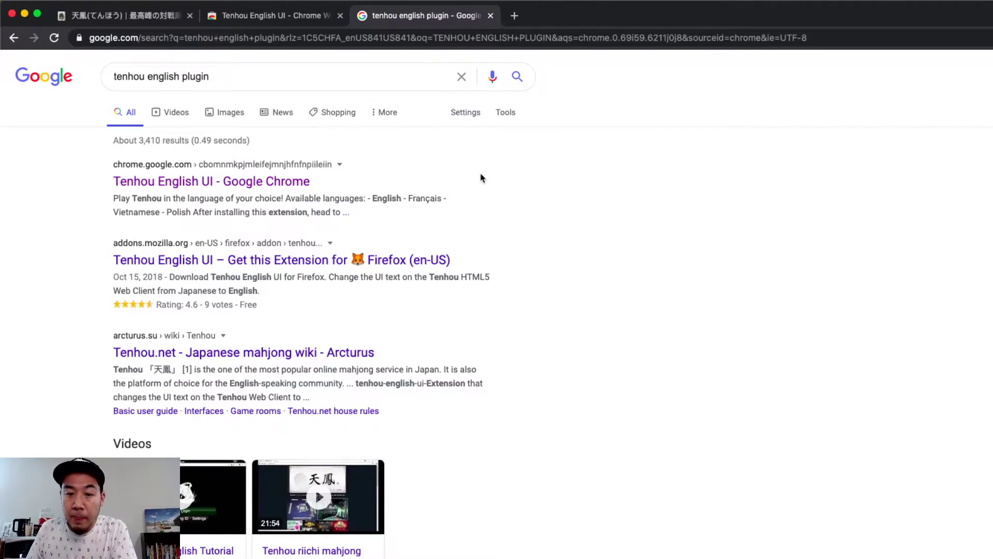
# Open the Tenhou English UI result in the Chrome Web Store, add the extension to the browser, and dismiss its options
pyautogui.click(253, 183)
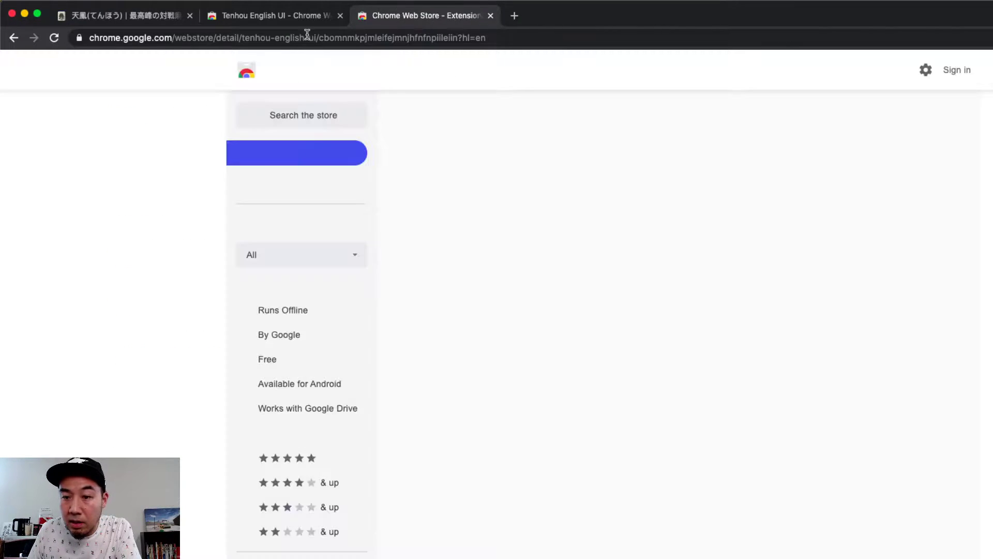
pyautogui.click(340, 16)
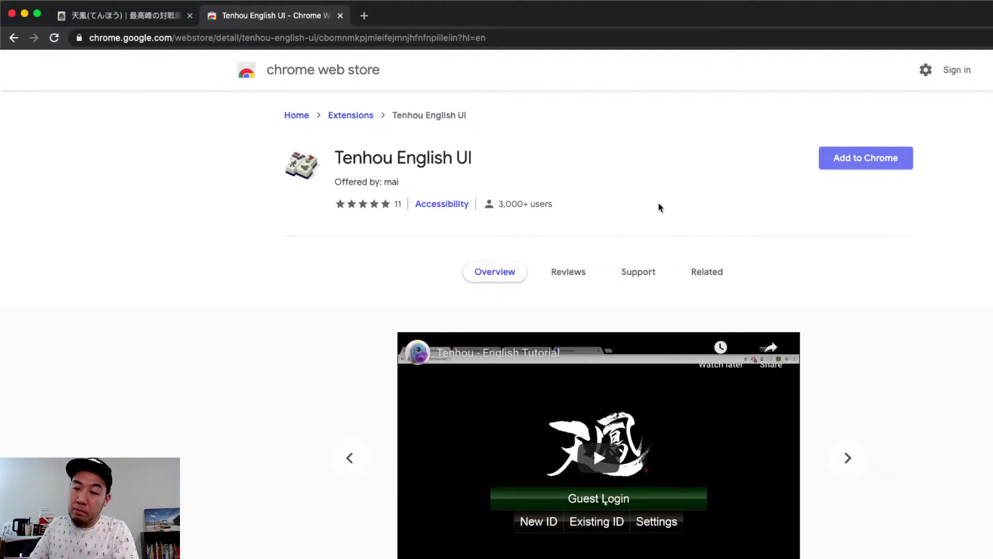
pyautogui.click(867, 165)
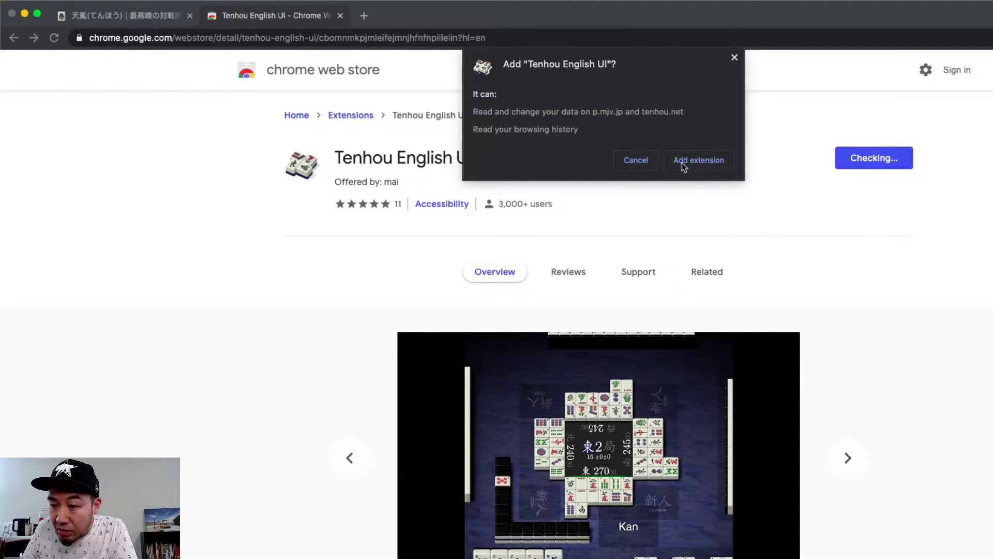
pyautogui.click(698, 164)
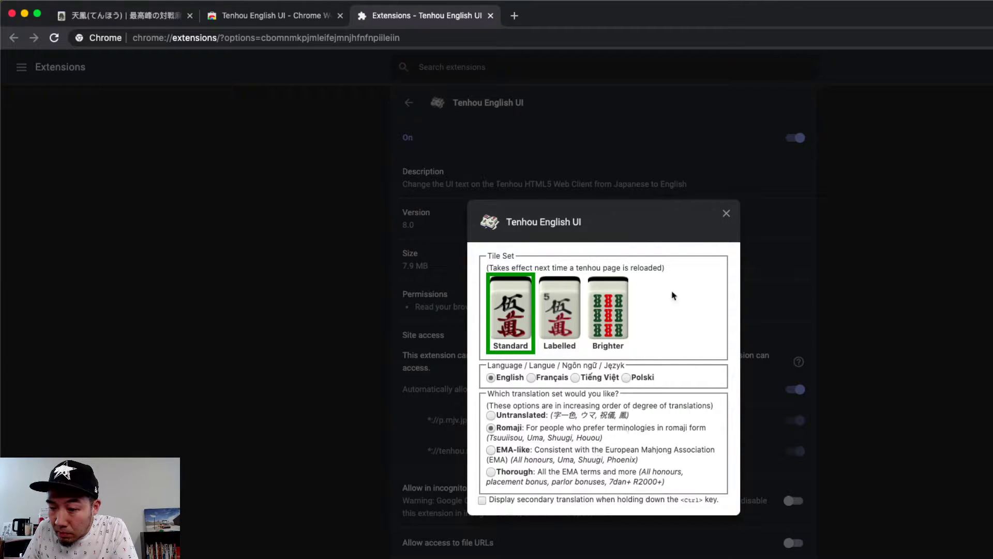
pyautogui.click(726, 215)
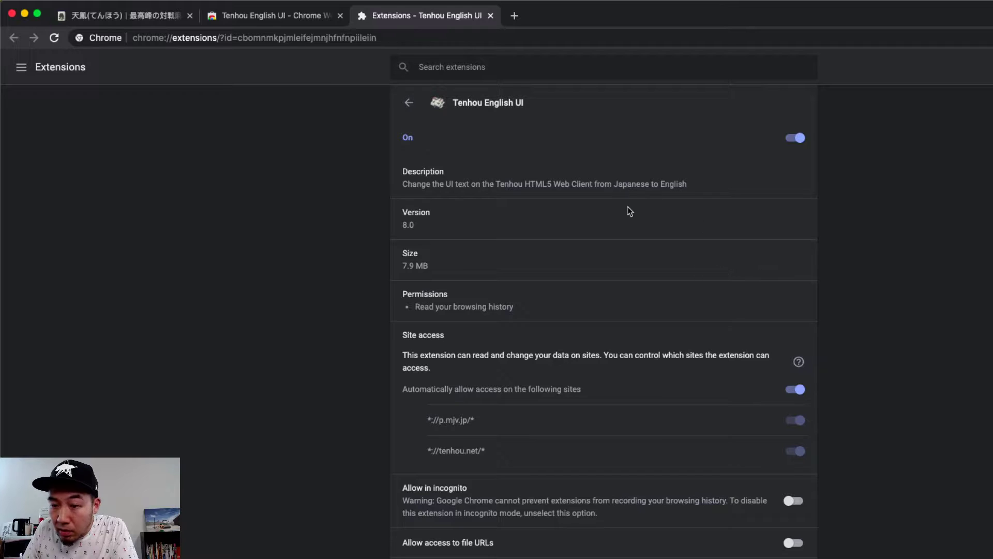
# Examine the Tenhou English UI extension's details, including its site access and where its extension options are found
pyautogui.scroll(-2, 626, 201)
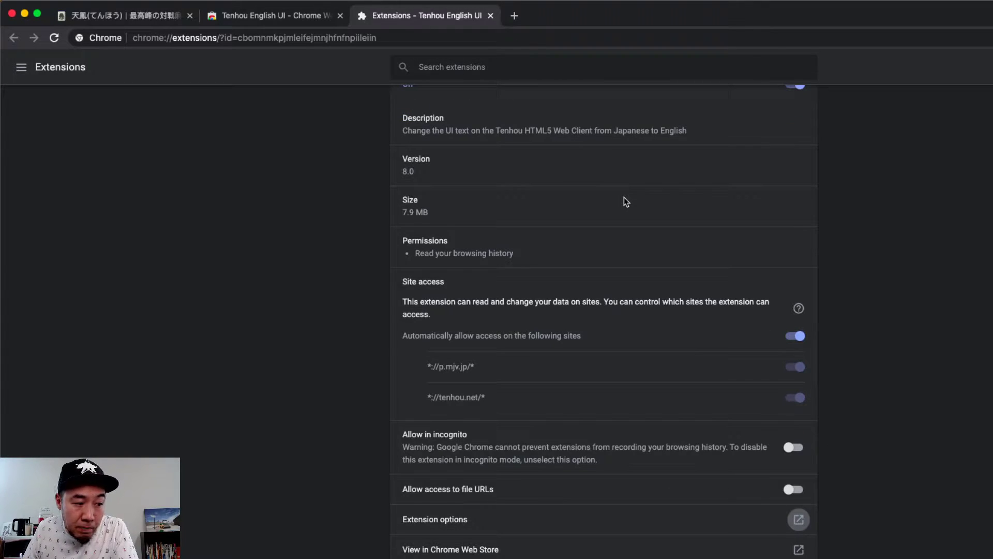
pyautogui.scroll(-1, 626, 201)
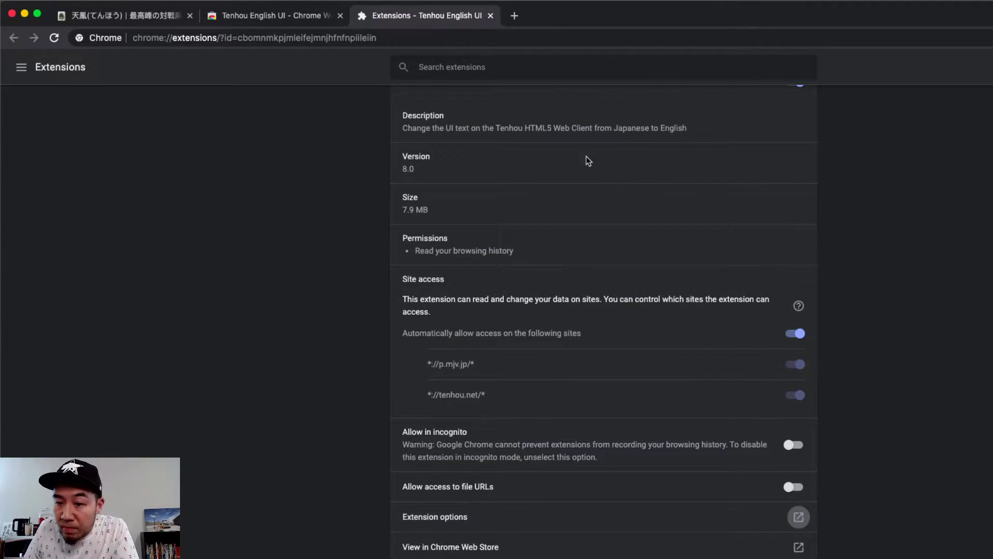
pyautogui.scroll(2, 650, 215)
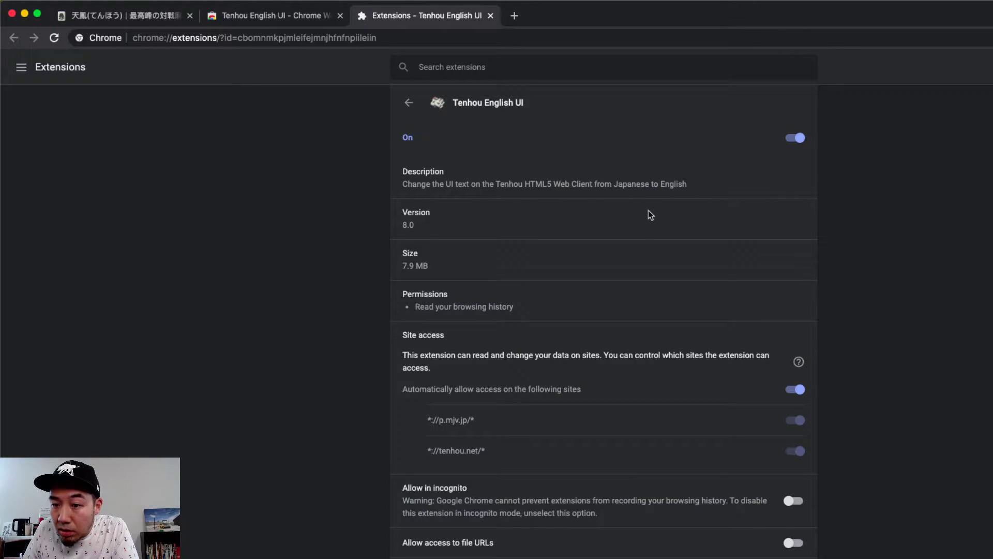
pyautogui.scroll(-2, 925, 204)
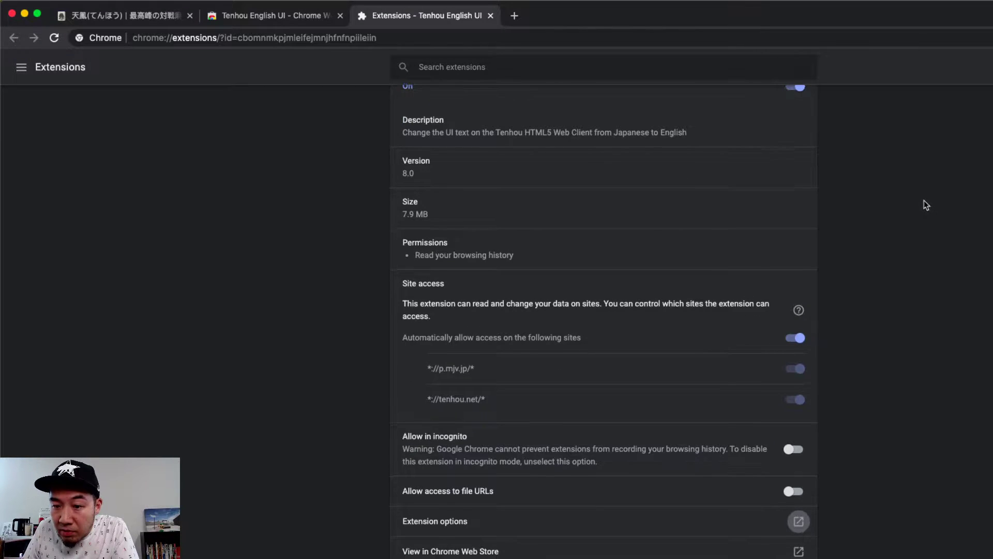
pyautogui.scroll(2, 927, 205)
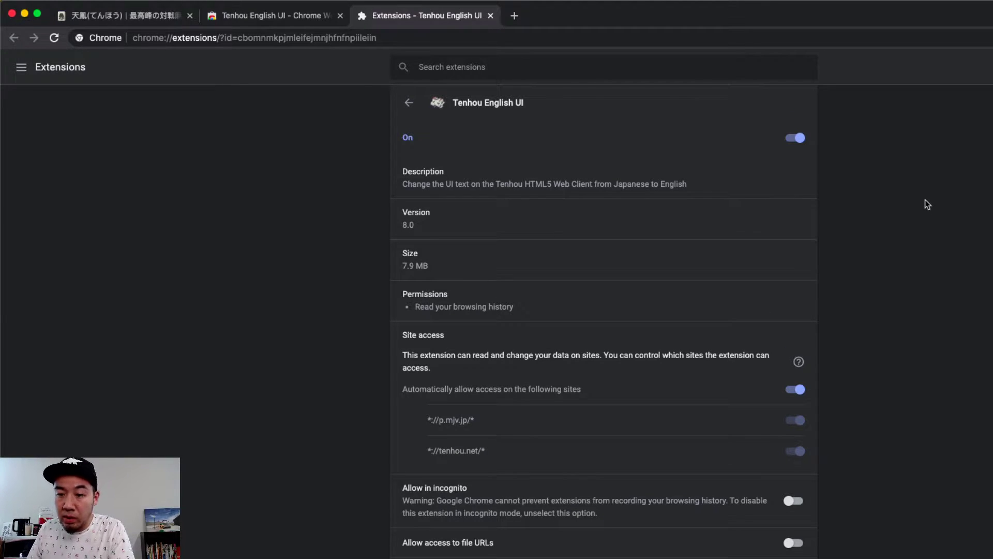
pyautogui.scroll(-1, 927, 204)
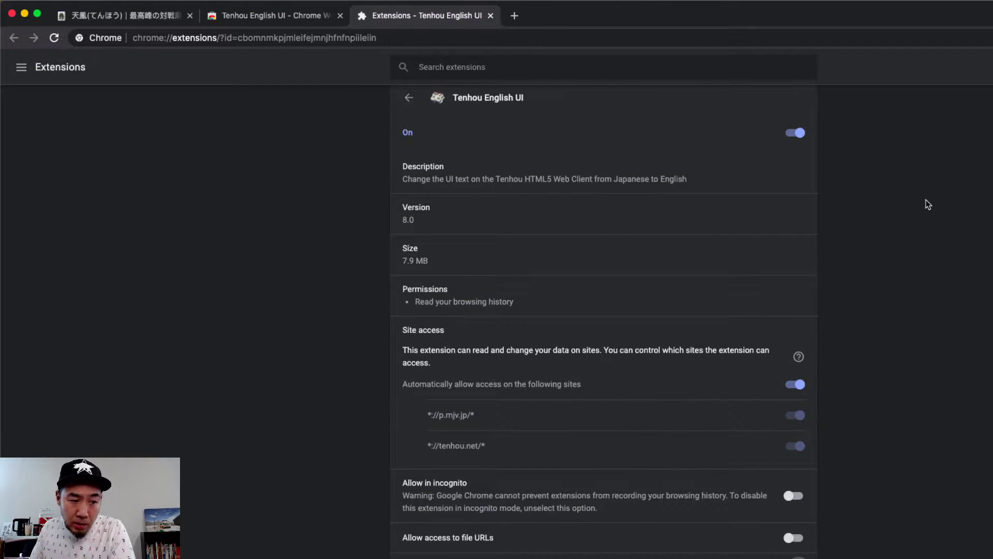
pyautogui.scroll(-1, 928, 204)
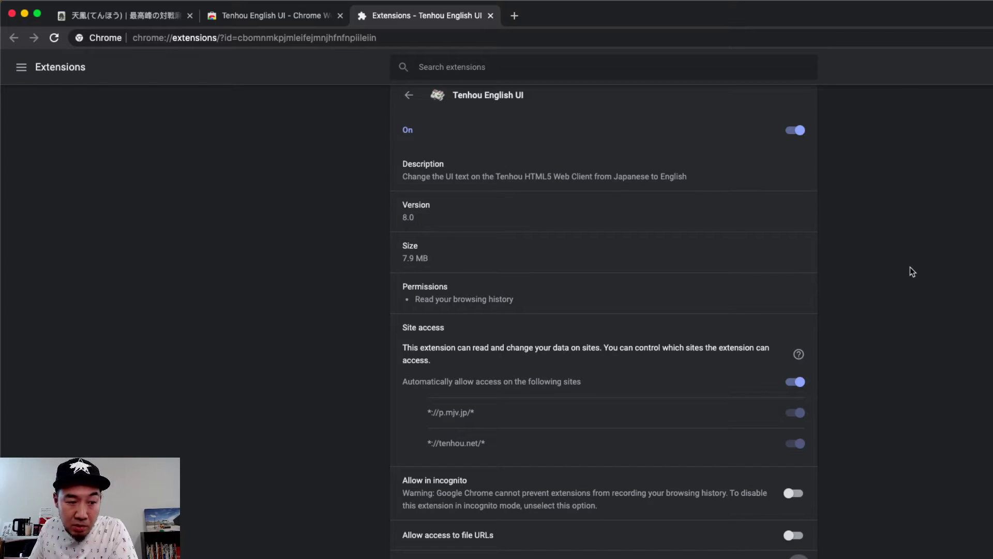
pyautogui.scroll(-2, 912, 271)
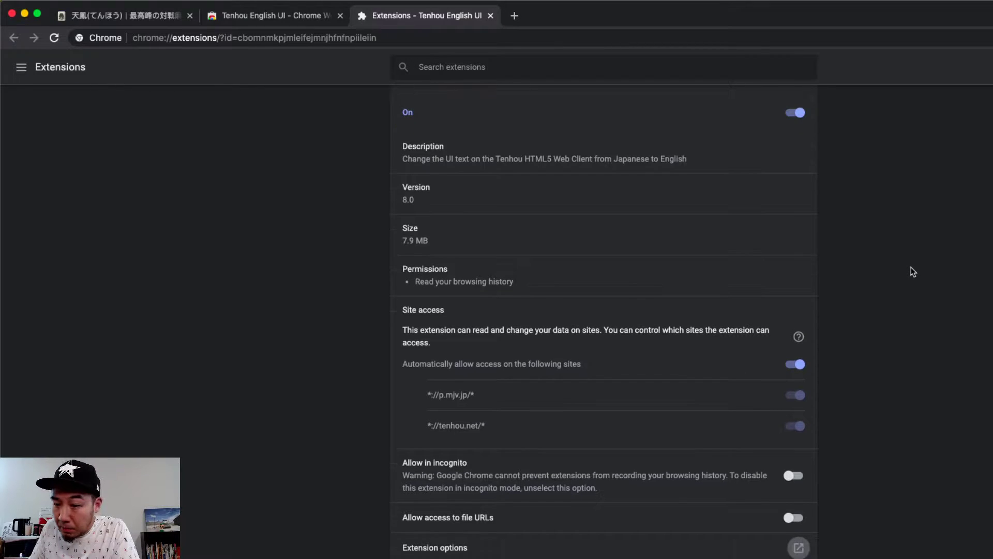
pyautogui.scroll(-1, 912, 272)
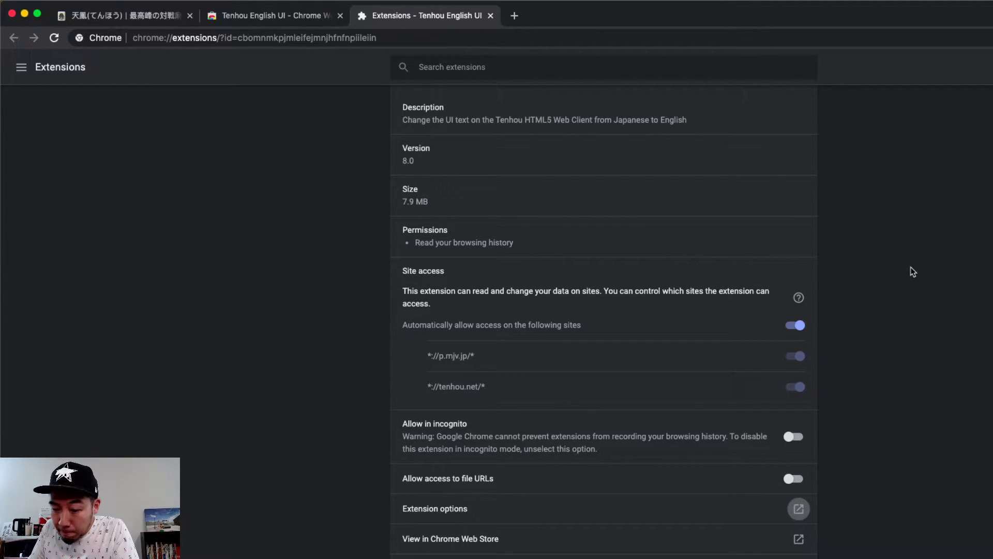
pyautogui.scroll(3, 913, 272)
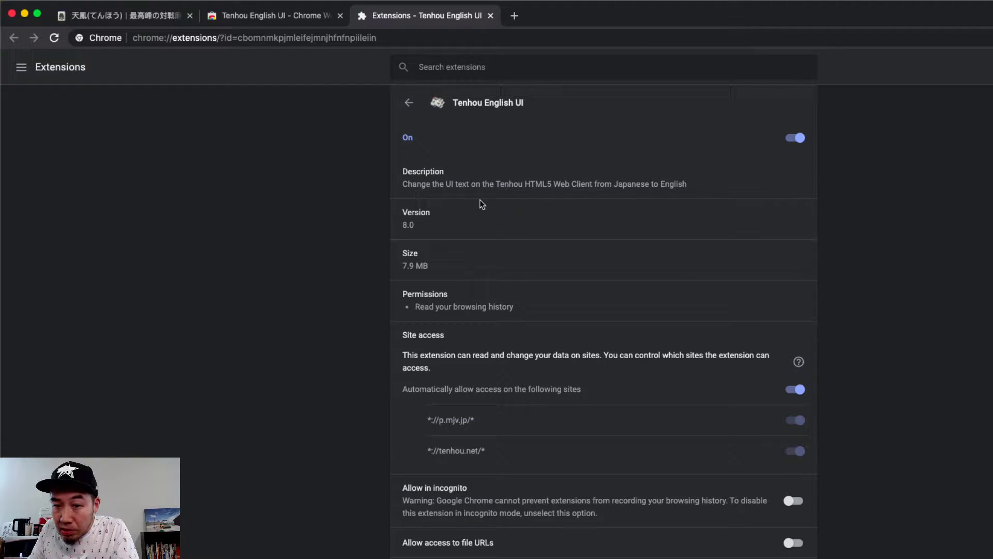
pyautogui.scroll(-3, 344, 182)
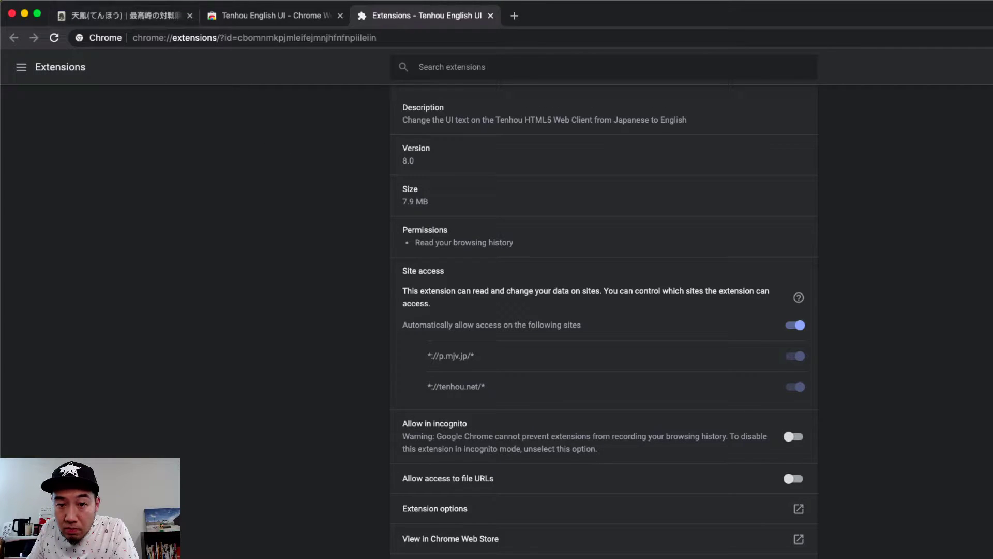
# Return to the tenhou.net page, reload it, and translate it from Japanese into English
pyautogui.click(88, 0)
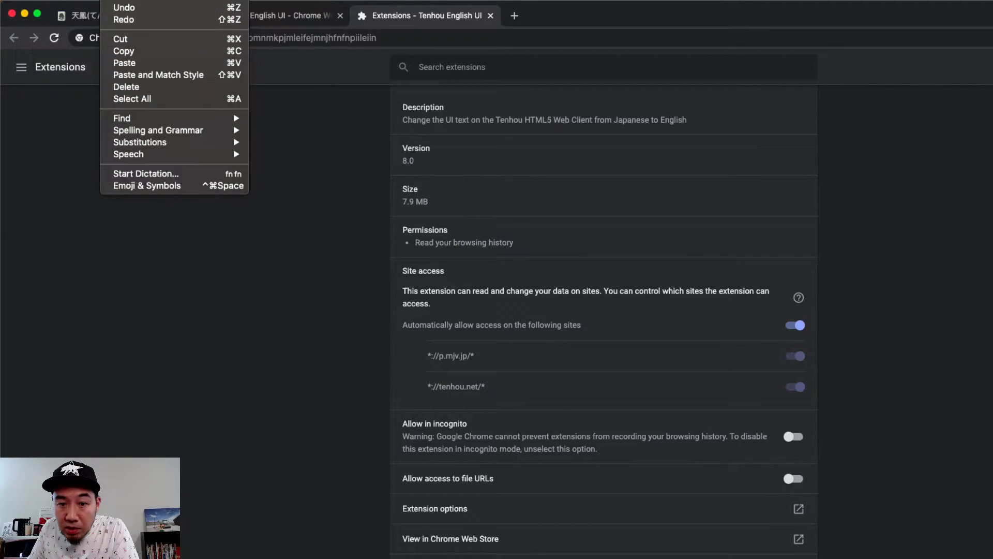
pyautogui.click(344, 239)
pyautogui.click(160, 17)
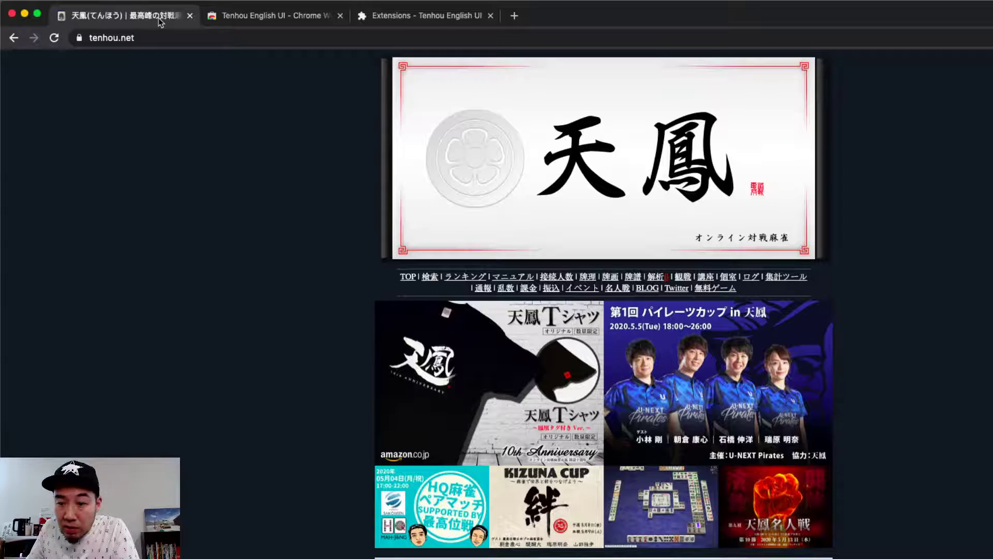
pyautogui.press('super+r')
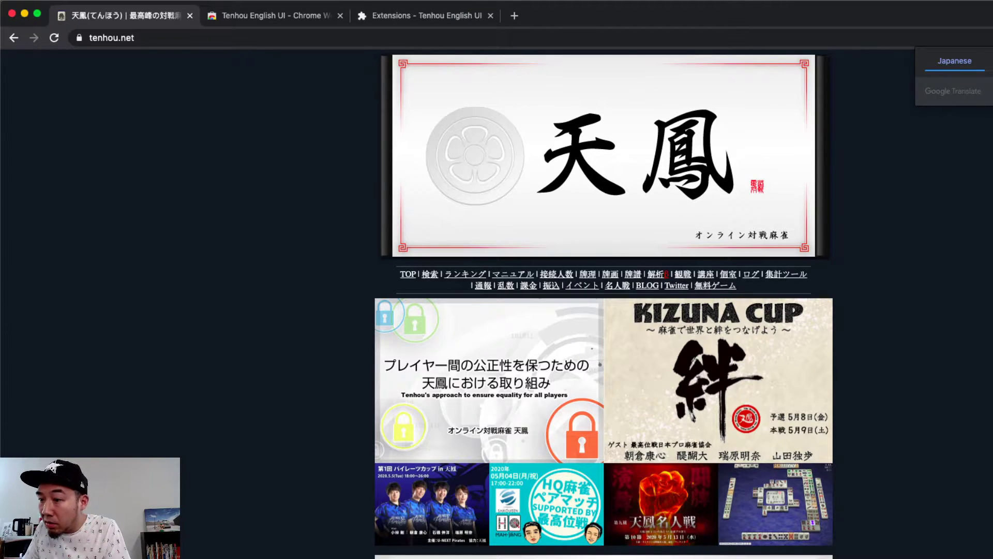
pyautogui.click(992, 61)
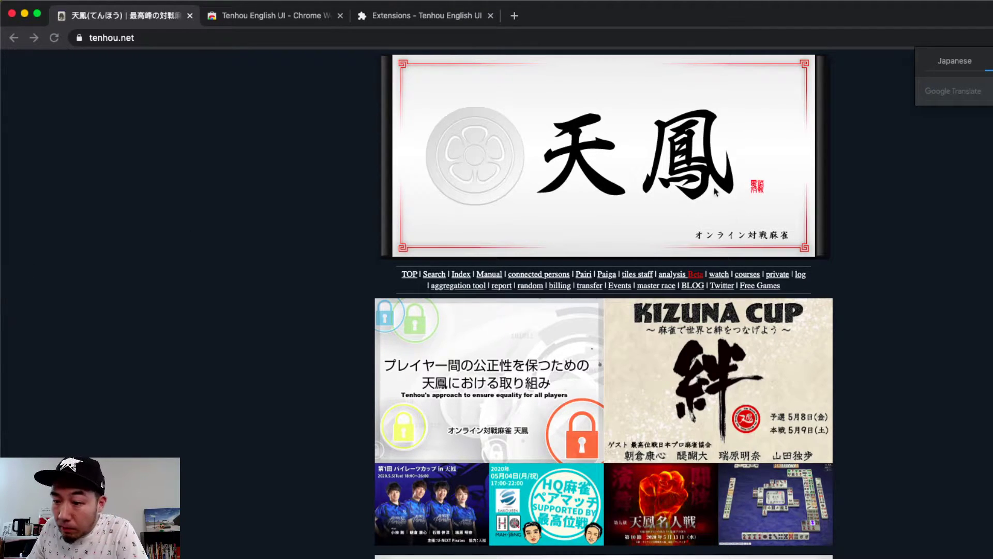
pyautogui.press('Escape')
# Look through the translated tenhou.net home page for the app, Flash/Web and Windows versions of the game
pyautogui.scroll(-10, 604, 304)
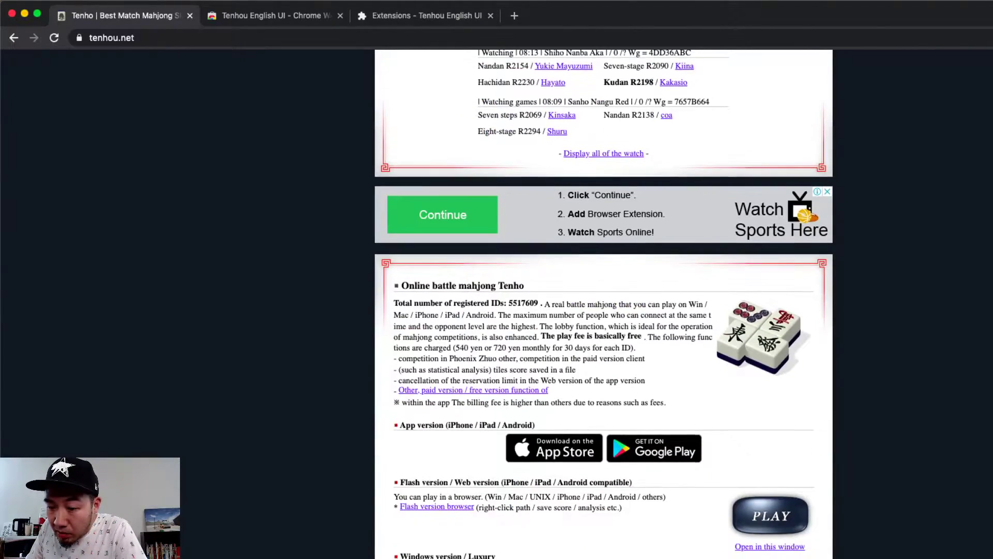
pyautogui.scroll(-3, 604, 304)
pyautogui.scroll(15, 604, 304)
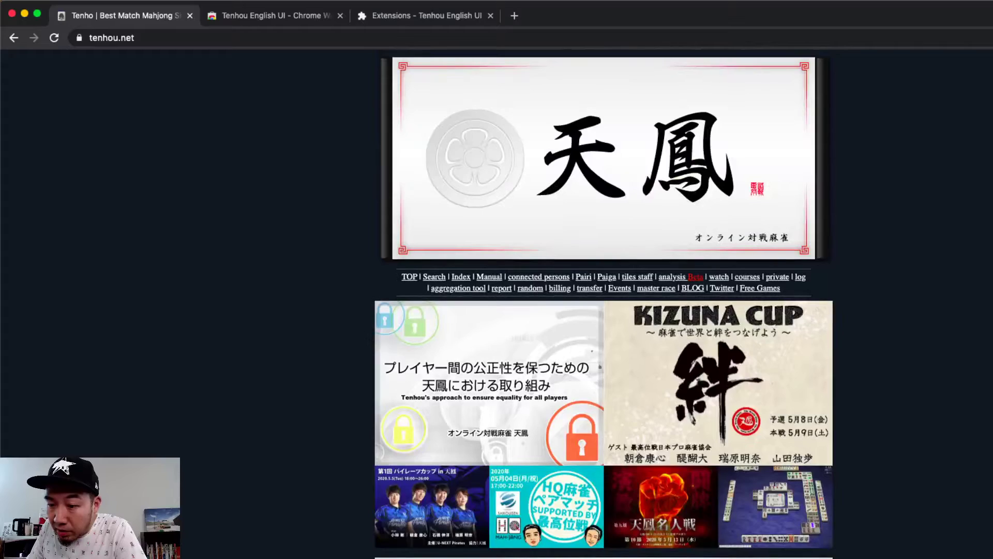
pyautogui.scroll(-8, 604, 304)
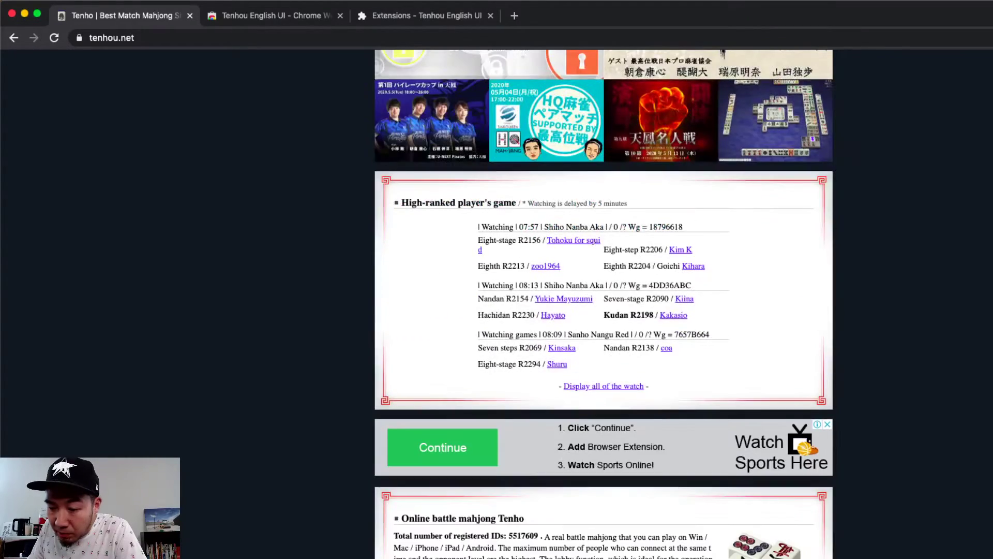
pyautogui.scroll(-6, 604, 305)
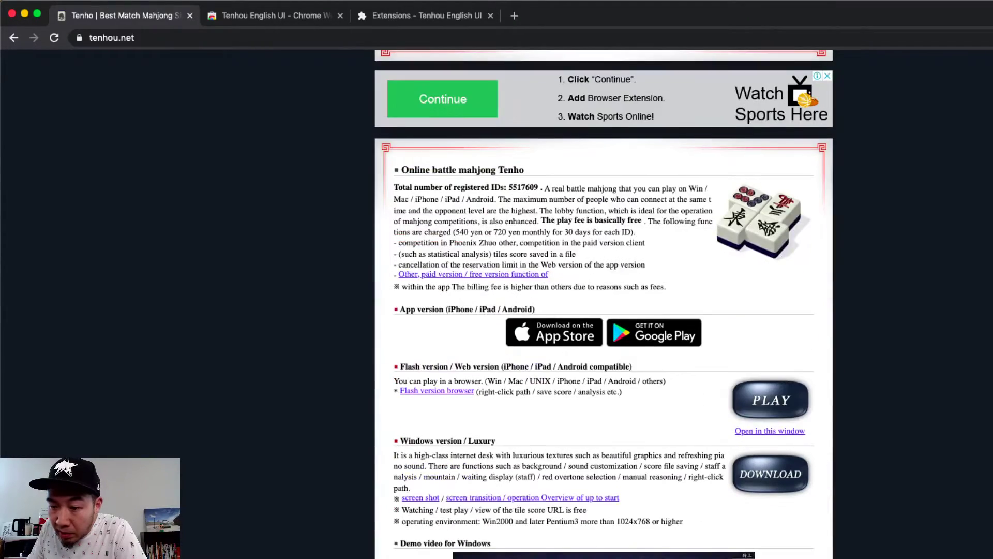
pyautogui.scroll(-3, 603, 304)
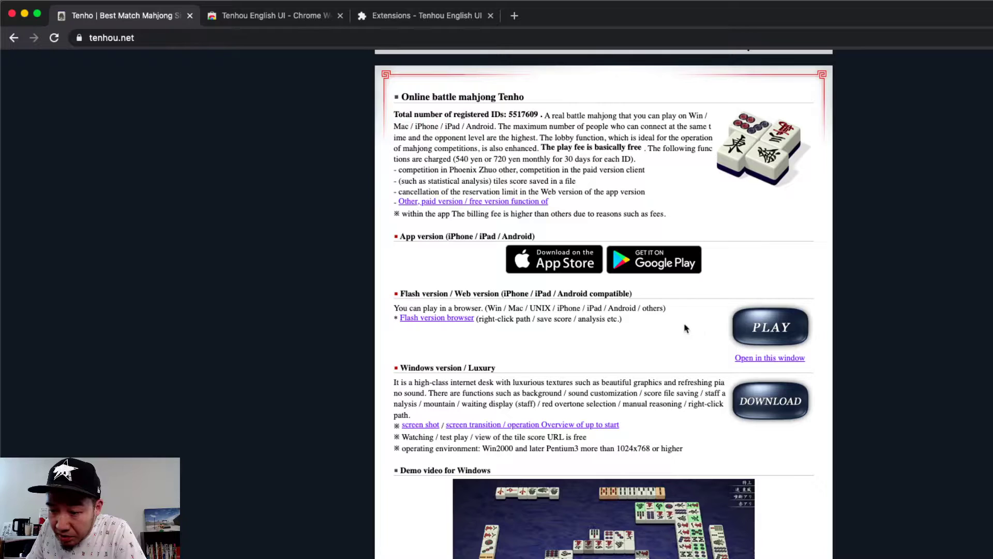
pyautogui.scroll(-2, 571, 387)
pyautogui.scroll(-5, 570, 387)
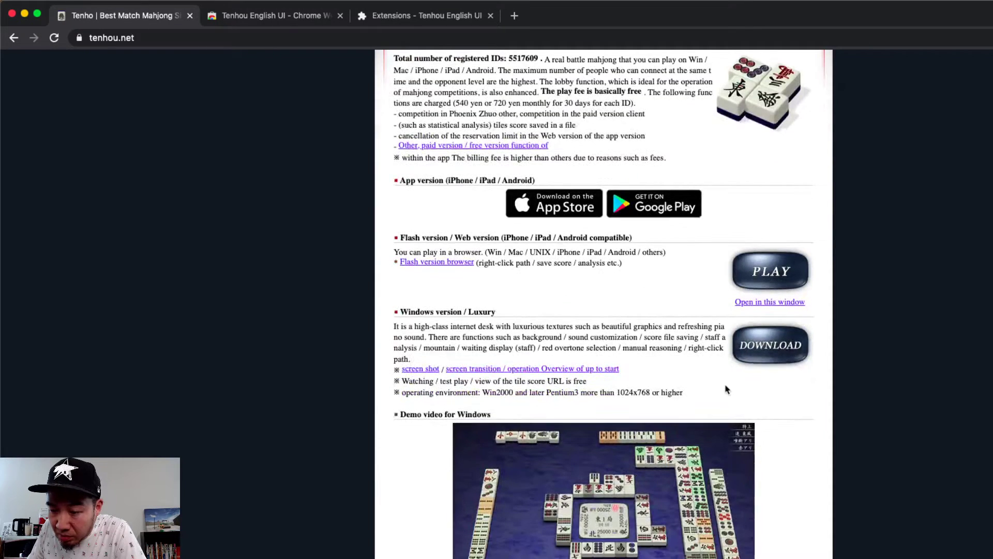
pyautogui.scroll(-3, 884, 410)
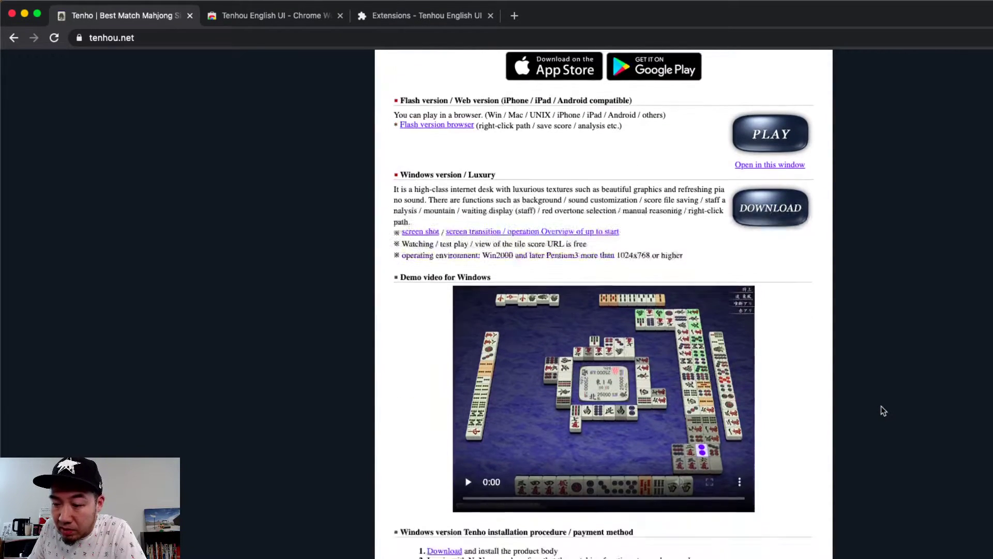
pyautogui.scroll(7, 884, 410)
pyautogui.scroll(-5, 883, 410)
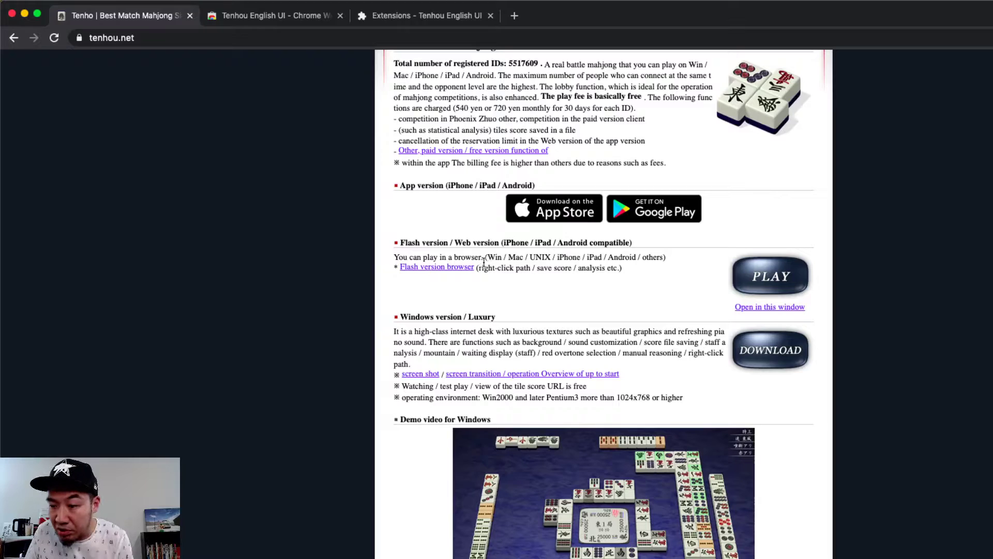
# Open the browser version of the game in the current window and continue to its recommended Web version
pyautogui.click(769, 281)
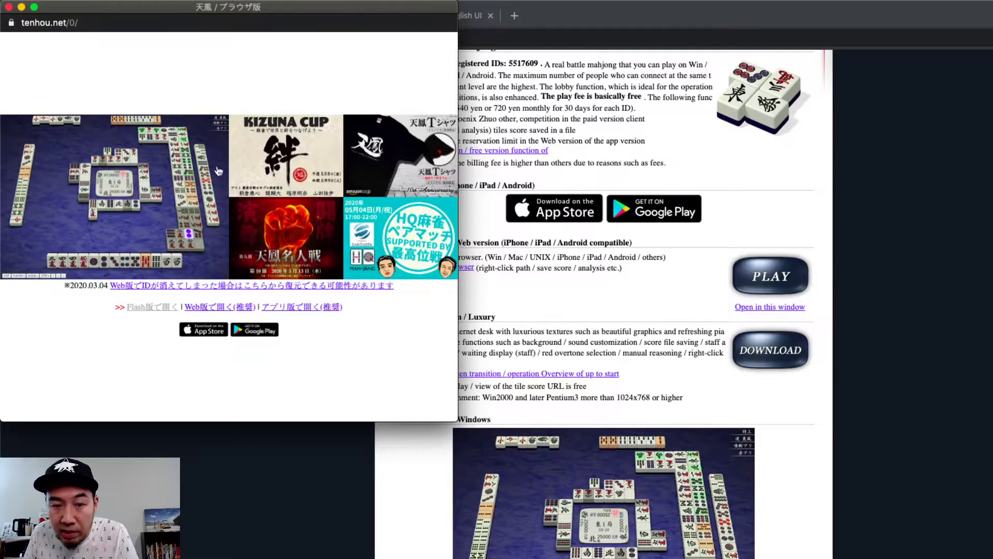
pyautogui.click(8, 7)
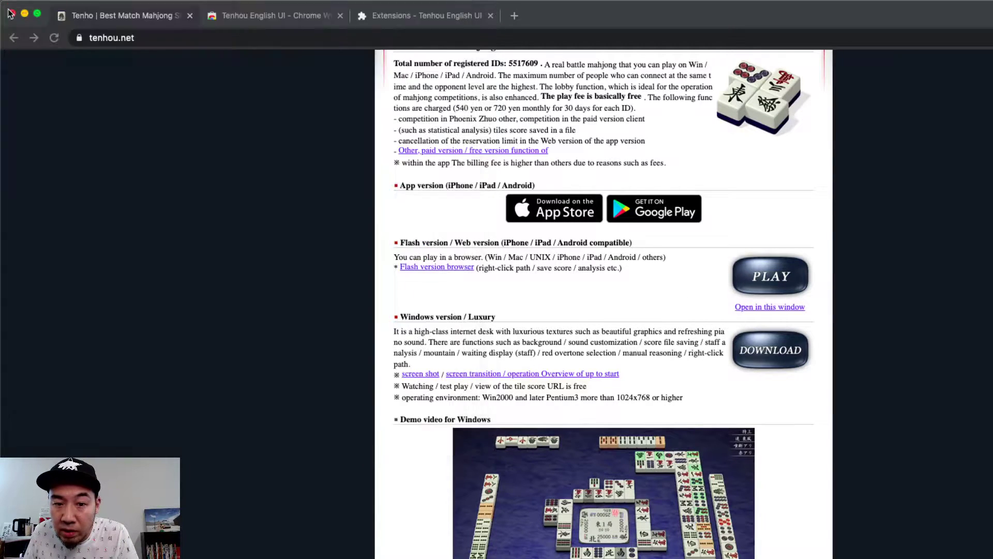
pyautogui.click(777, 308)
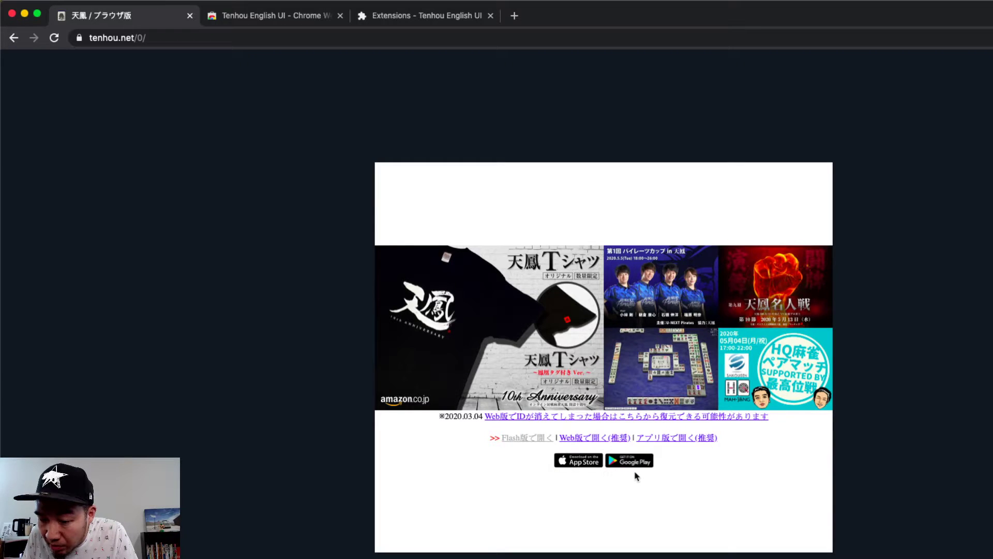
pyautogui.click(601, 441)
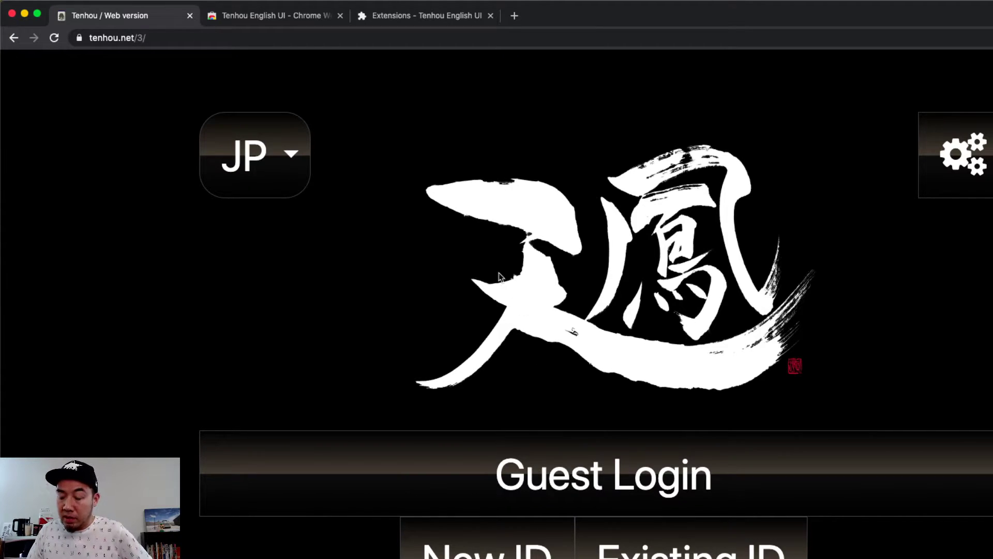
# Switch the interface language of the Tenhou web version from JP to EN
pyautogui.click(290, 157)
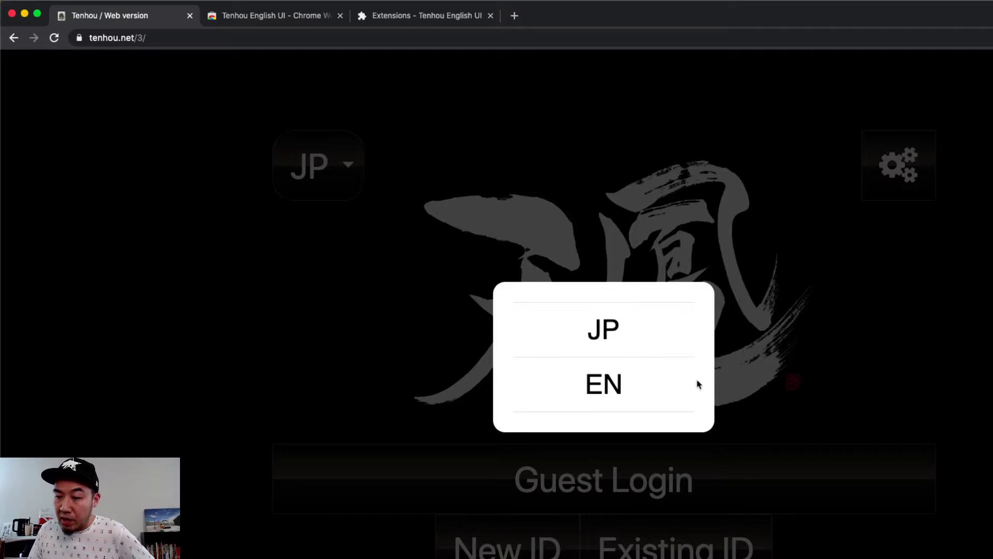
pyautogui.click(880, 367)
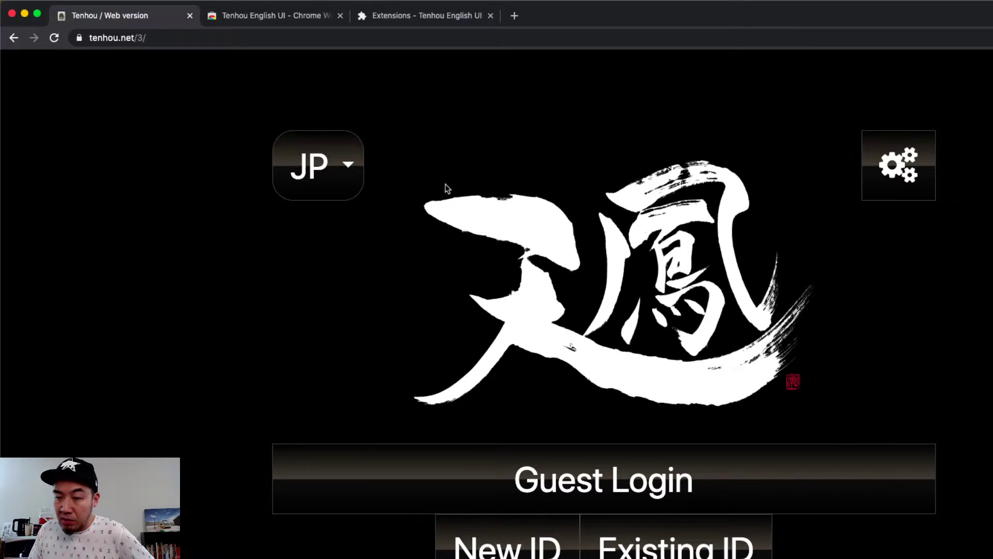
pyautogui.click(348, 165)
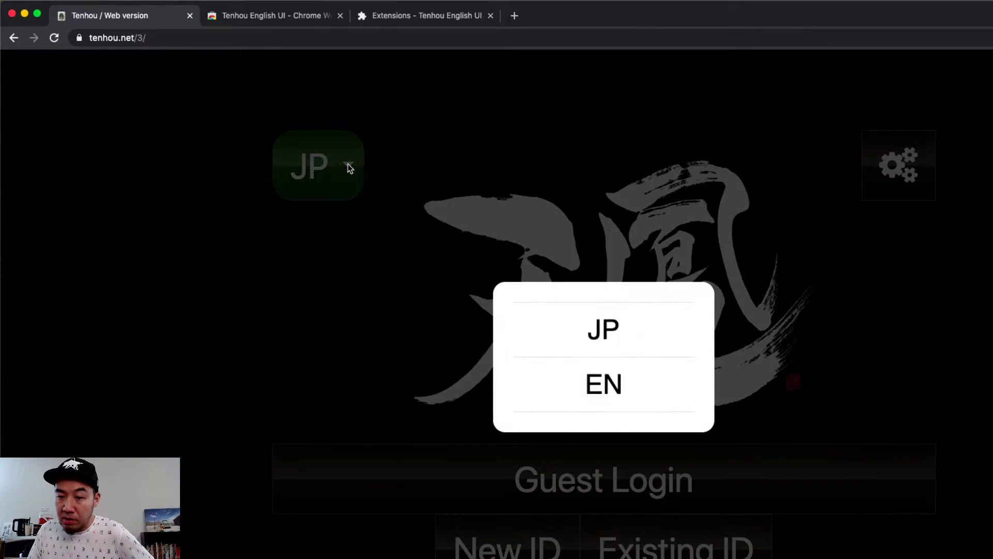
pyautogui.click(654, 380)
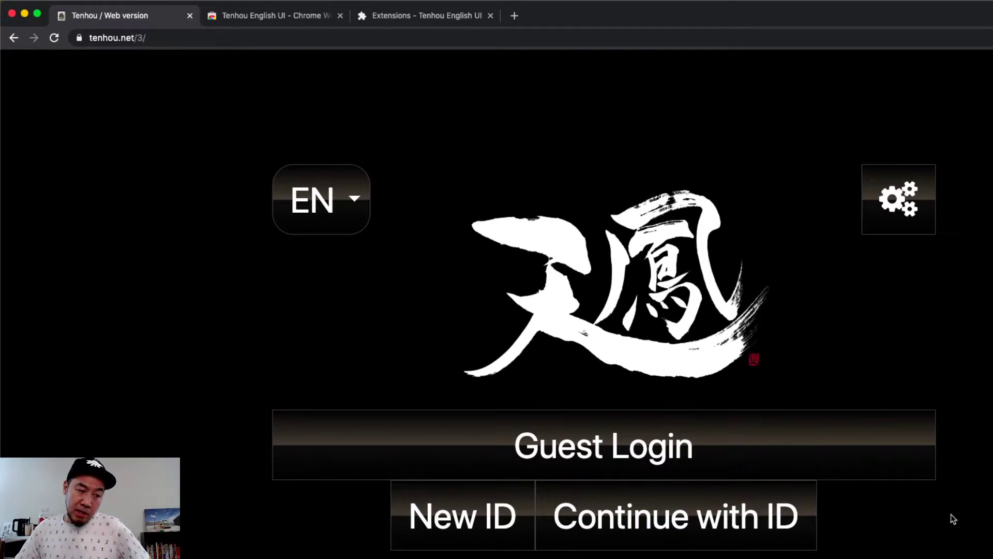
# Log in as a guest to view the lobby, and log back out to the title screen
pyautogui.click(716, 447)
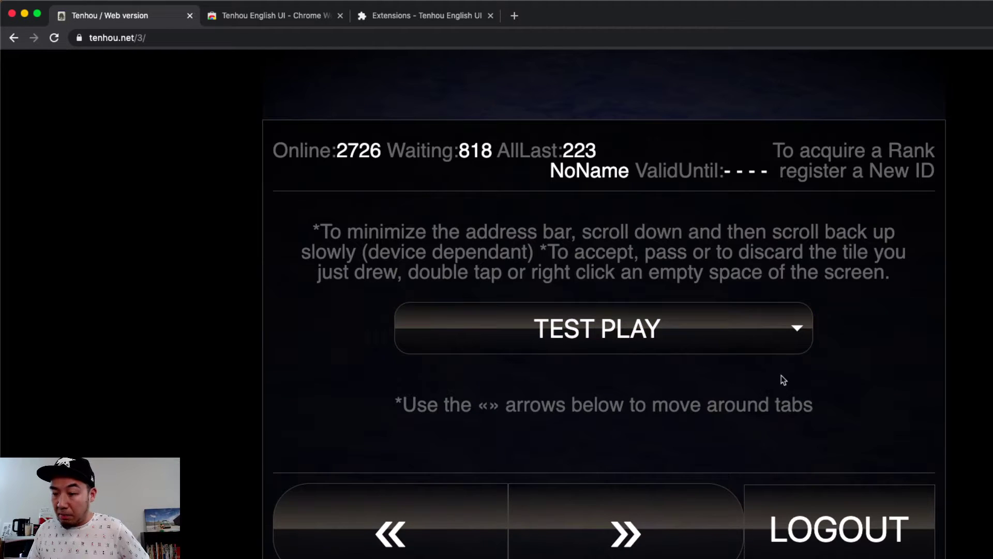
pyautogui.click(870, 550)
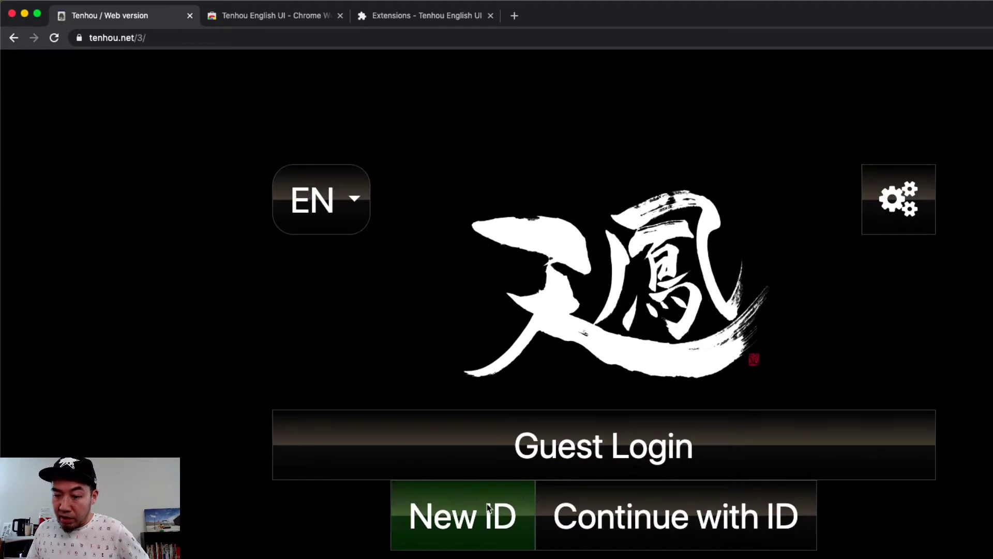
# Register a new ID with the player name RMC2020 and acknowledge the completed registration
pyautogui.click(495, 520)
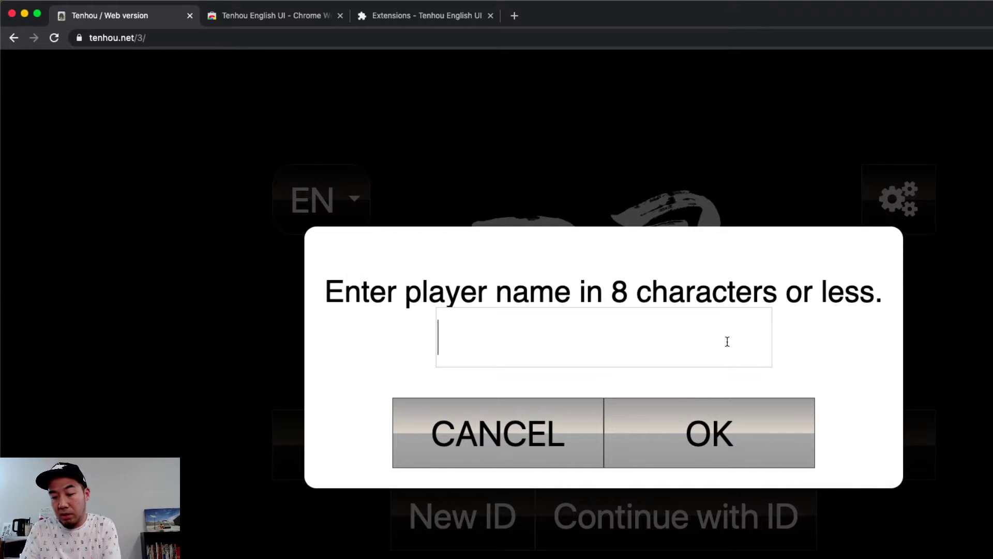
pyautogui.write('RMC')
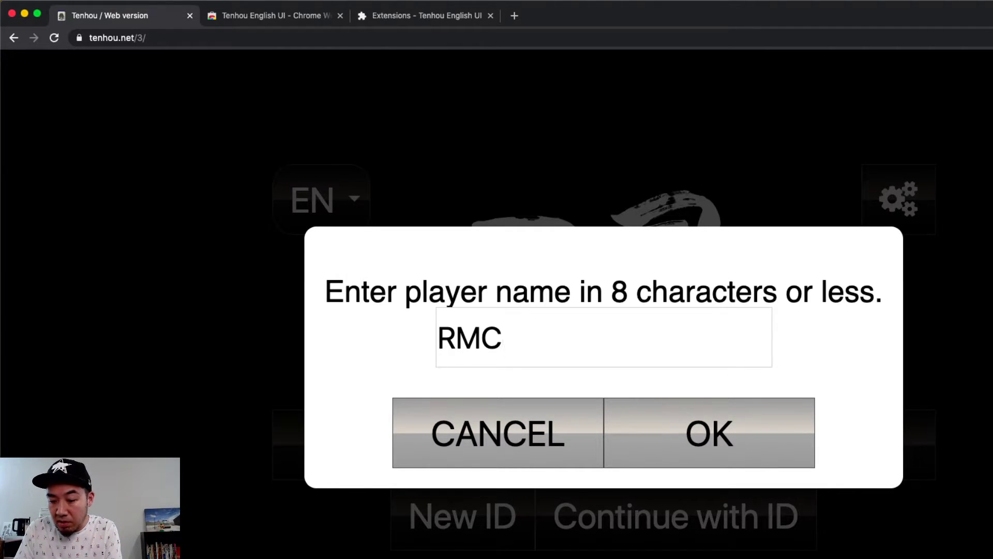
pyautogui.write('TENHOU')
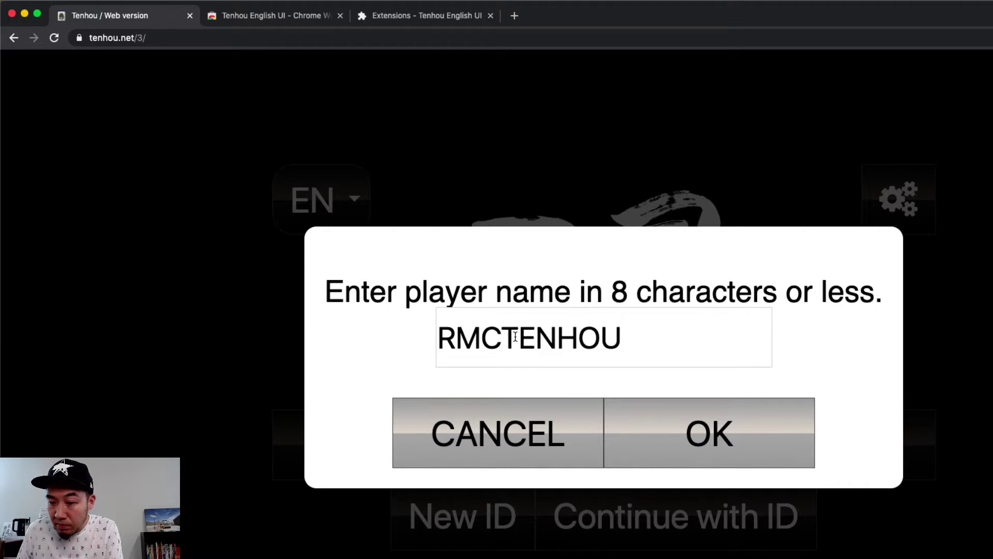
pyautogui.doubleClick(621, 345)
pyautogui.write('RMC')
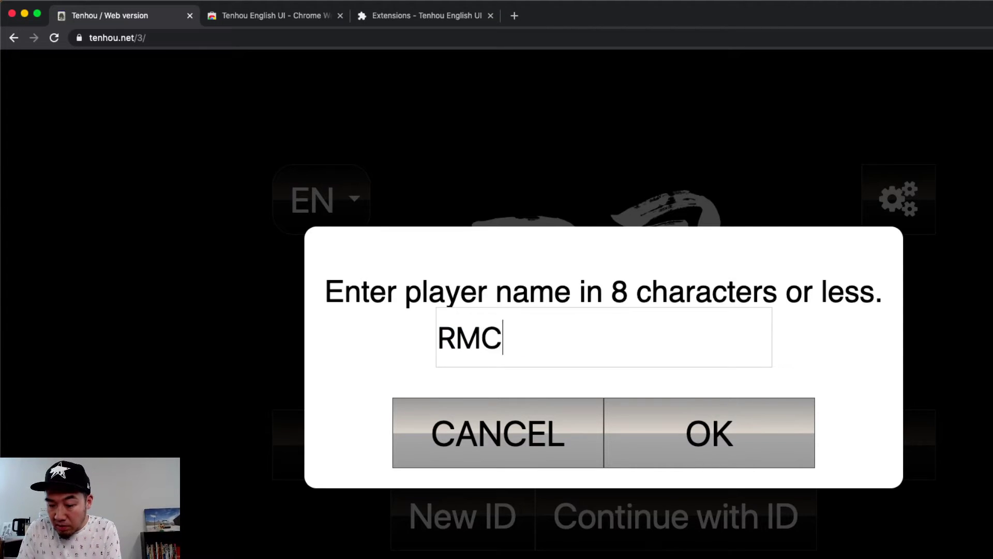
pyautogui.write('2020')
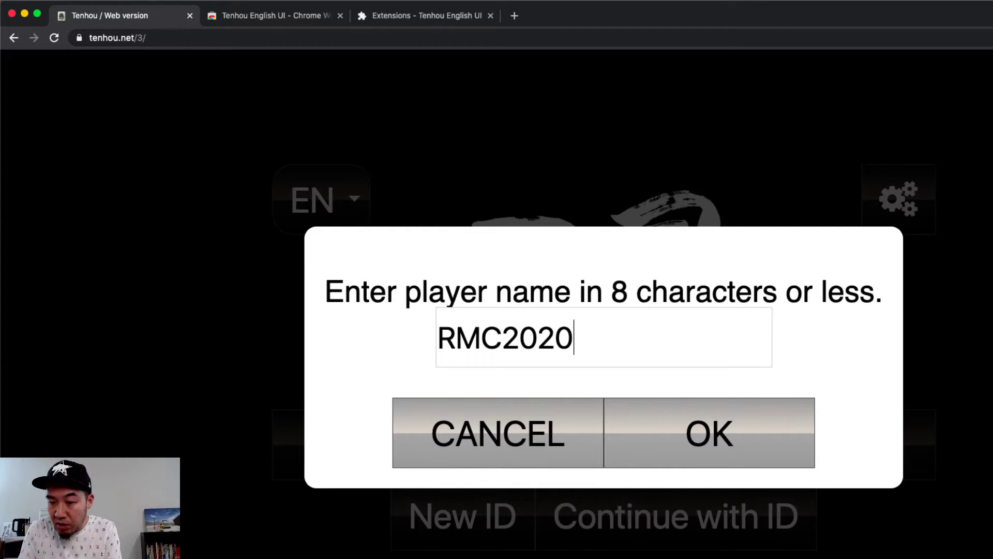
pyautogui.click(729, 460)
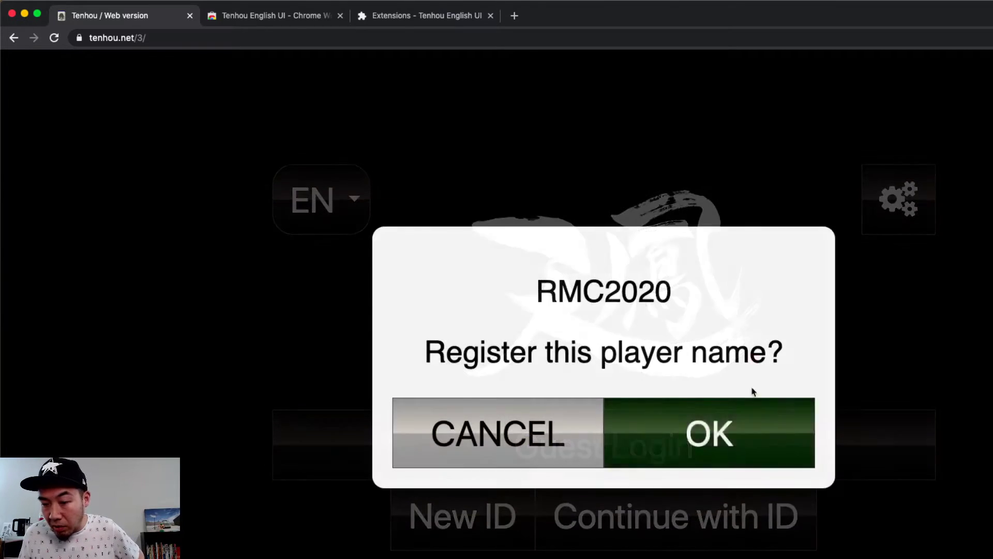
pyautogui.click(727, 437)
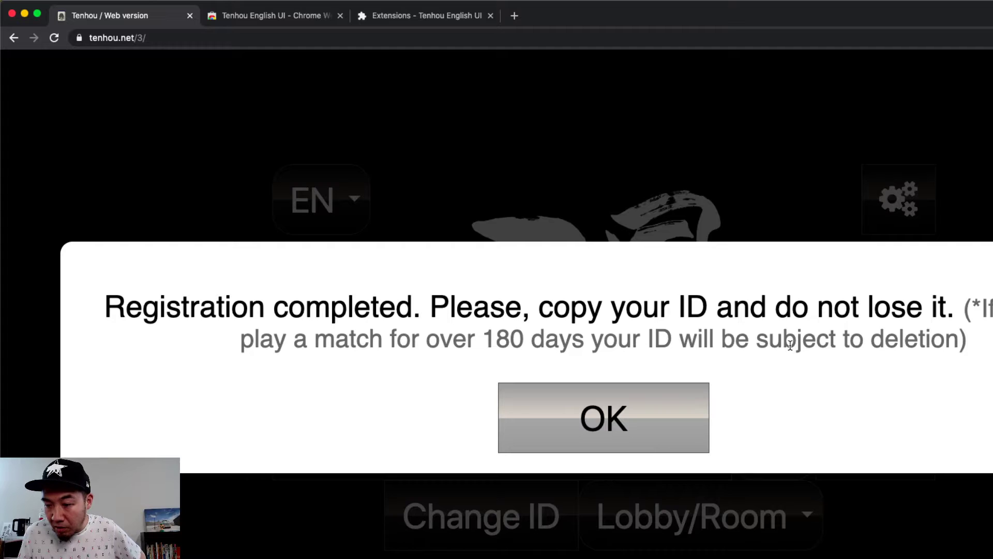
pyautogui.click(675, 417)
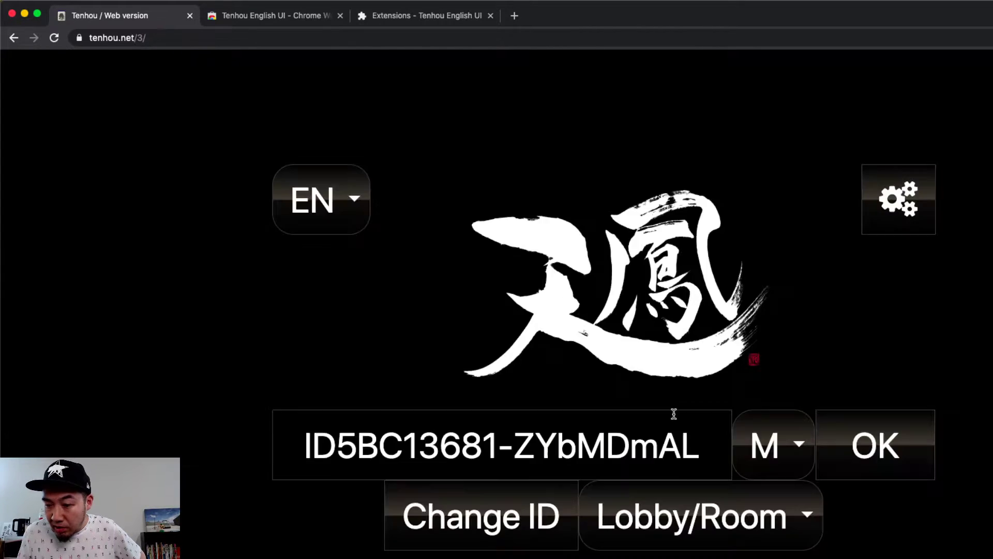
# Highlight the newly issued account ID and choose Male as the player's gender
pyautogui.doubleClick(517, 444)
pyautogui.tripleClick(517, 444)
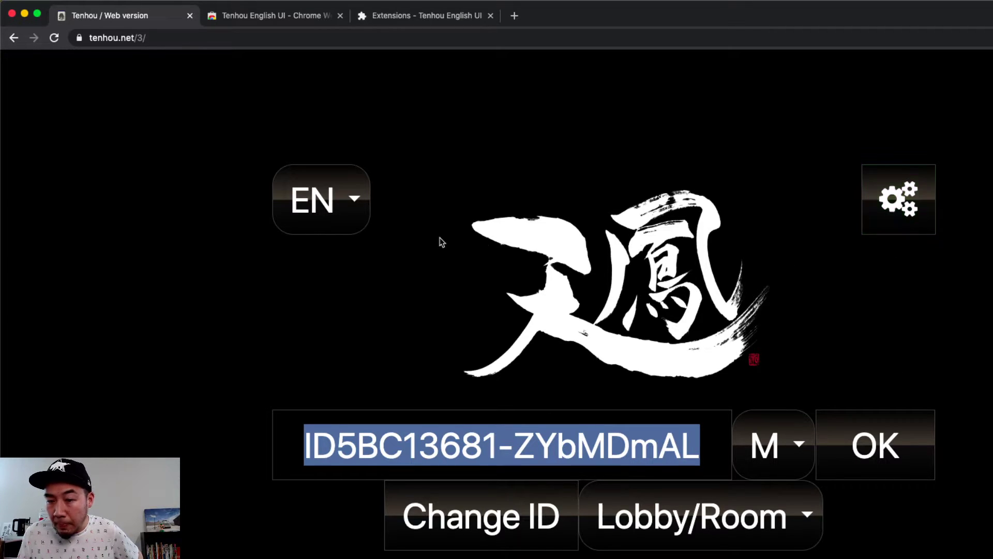
pyautogui.click(802, 448)
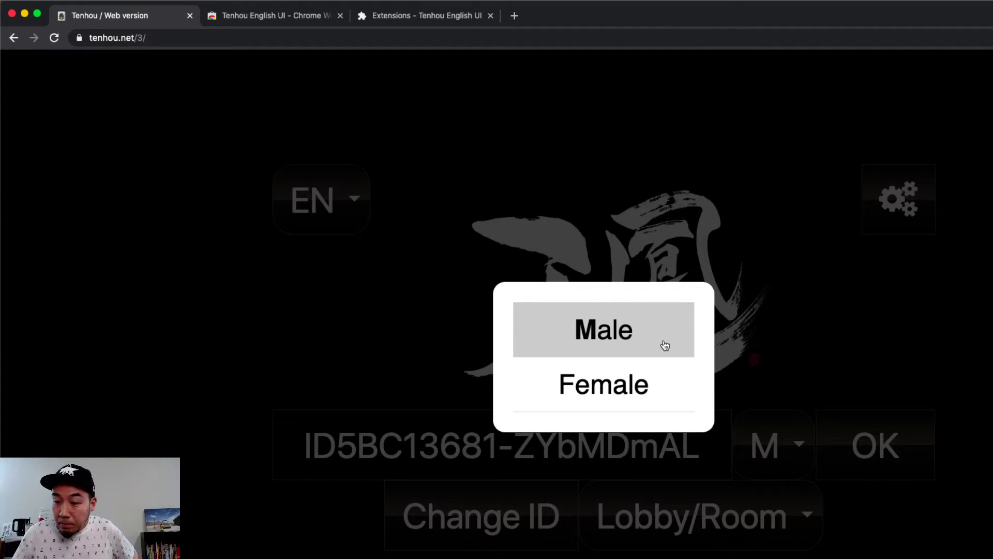
pyautogui.click(676, 330)
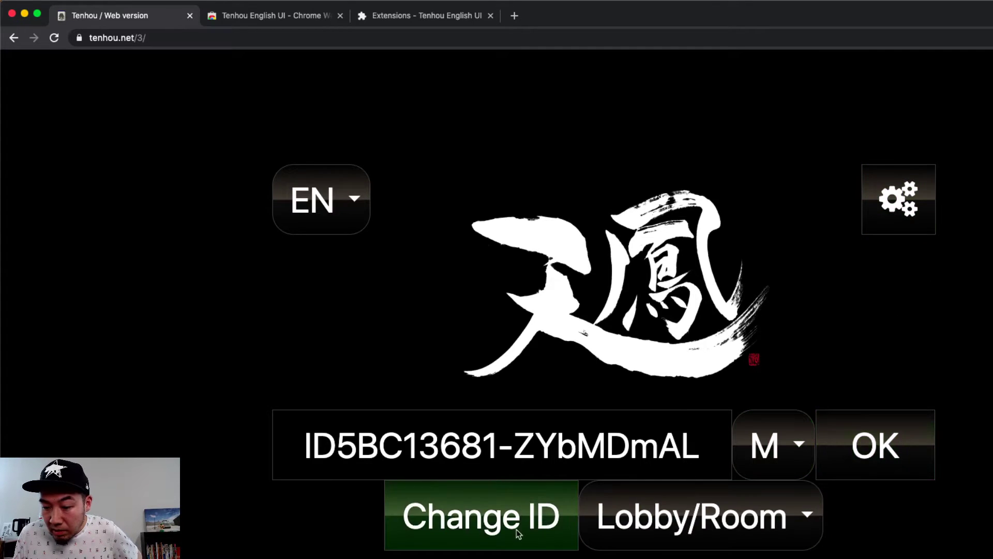
pyautogui.doubleClick(536, 457)
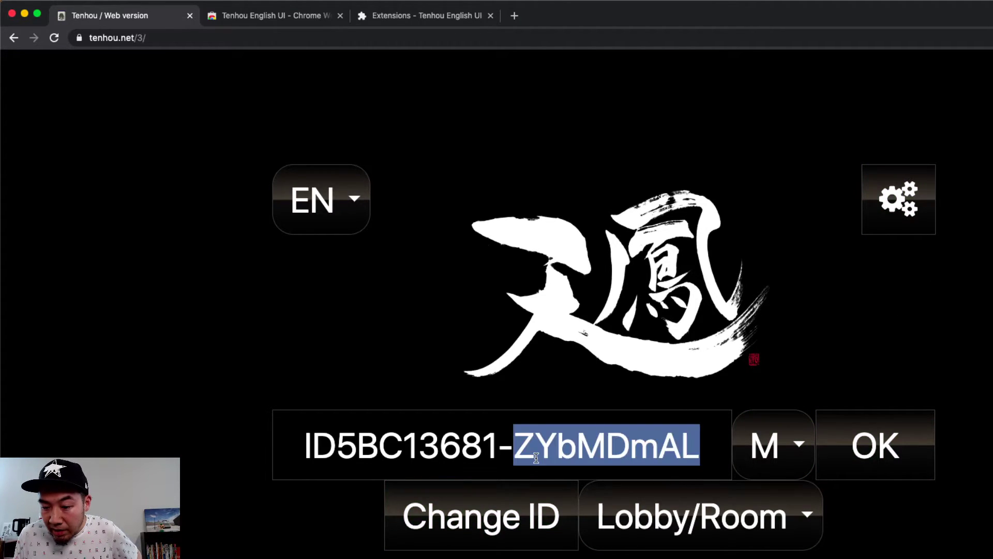
# Try out the Custom Lobby entry with lobby number 8141, and cancel it
pyautogui.click(808, 520)
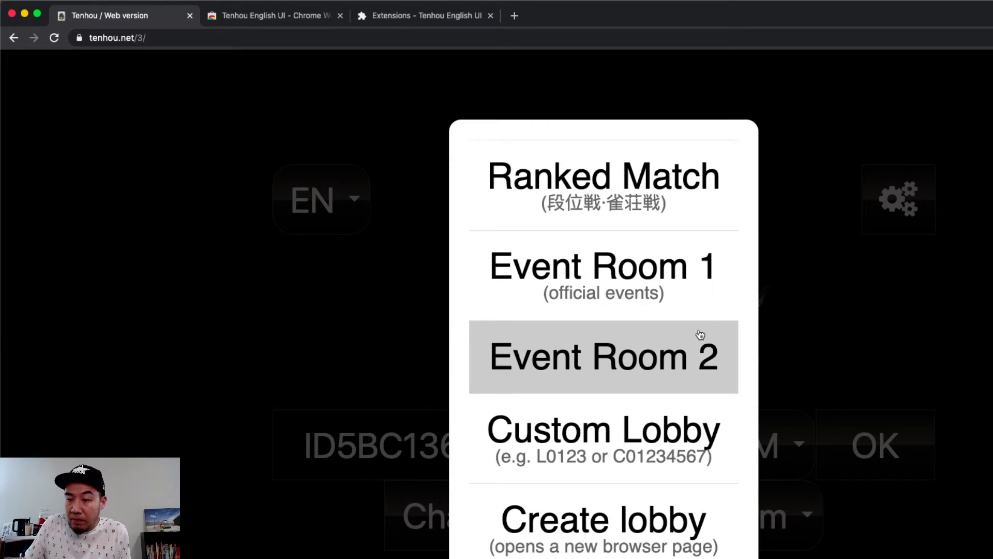
pyautogui.click(654, 438)
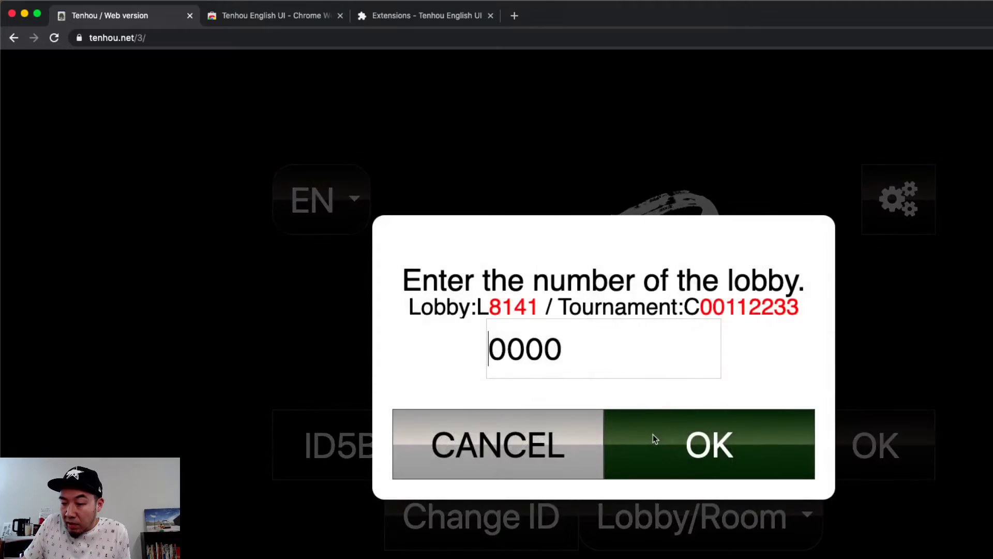
pyautogui.doubleClick(576, 349)
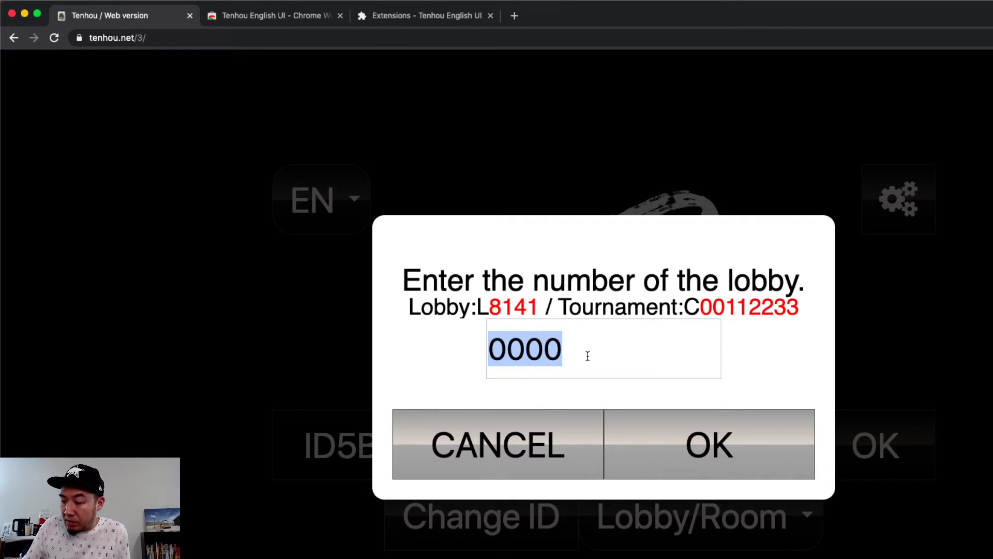
pyautogui.write('8141')
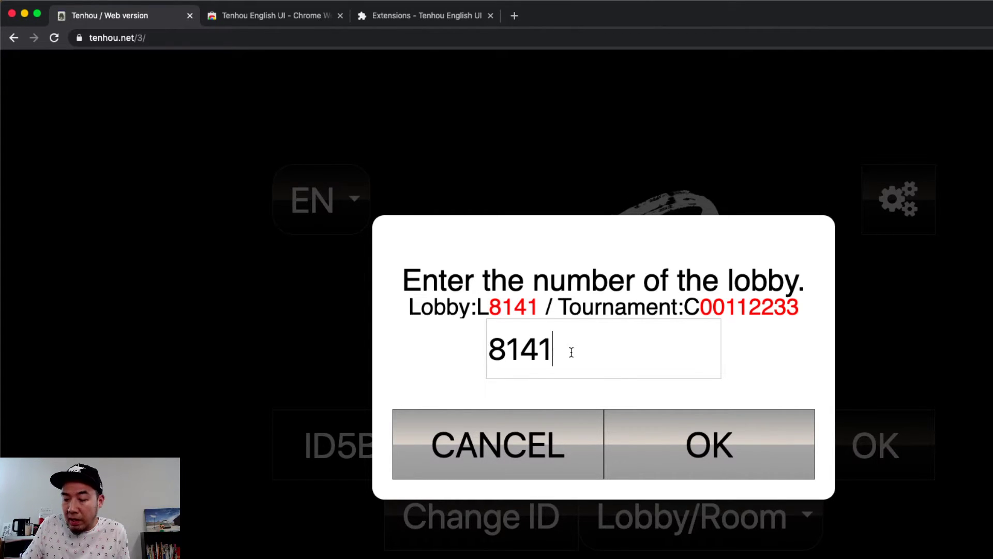
pyautogui.doubleClick(729, 308)
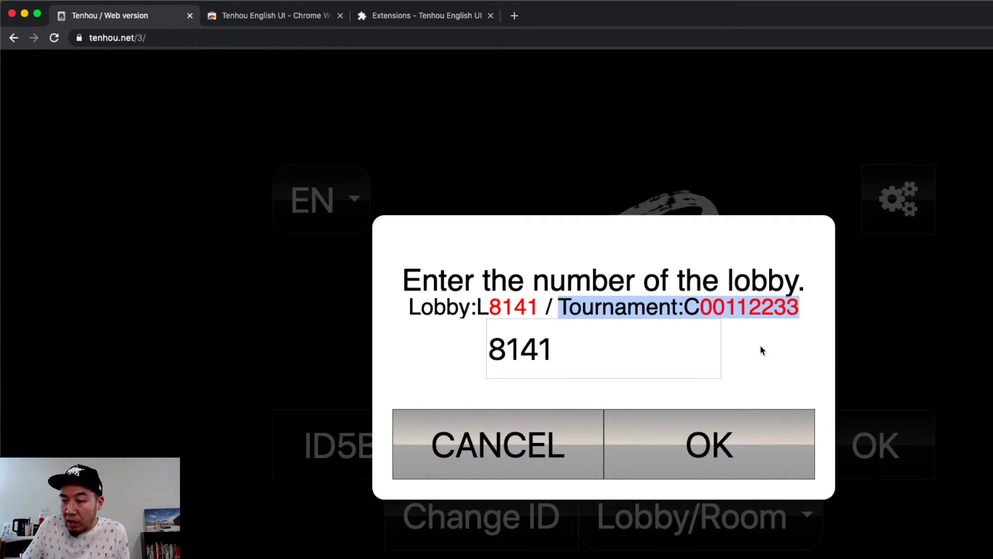
pyautogui.click(549, 427)
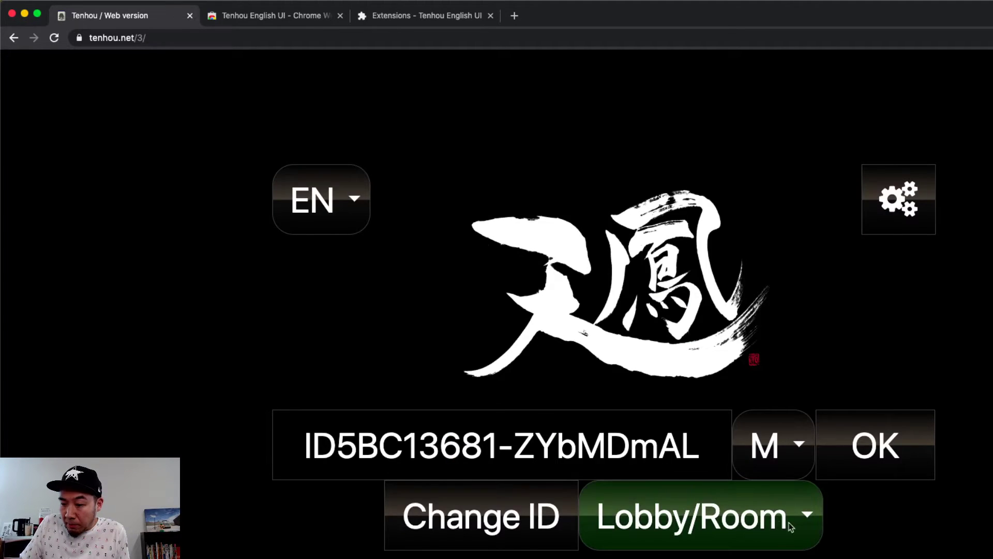
# View the Create lobby web page, and close it to return to the login screen
pyautogui.click(775, 502)
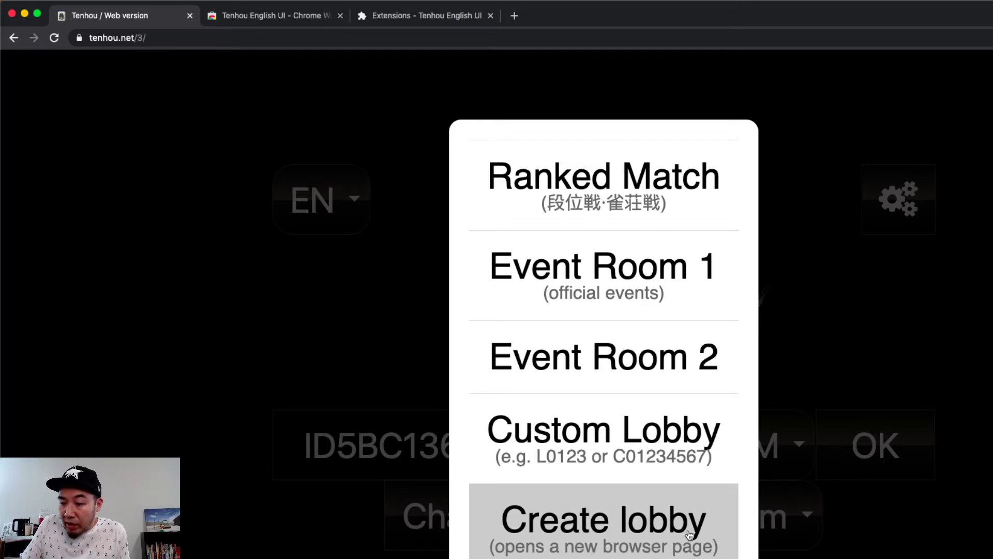
pyautogui.click(660, 540)
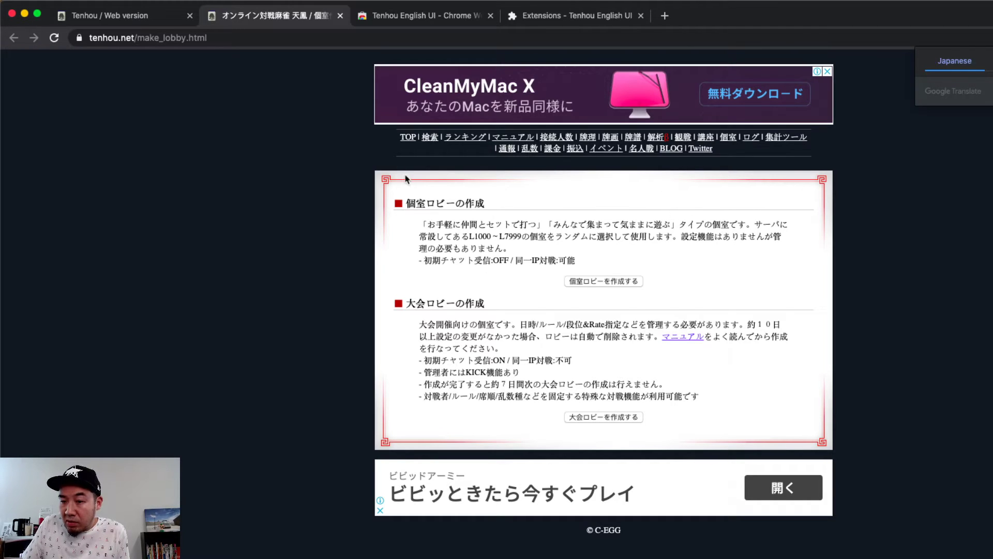
pyautogui.click(340, 15)
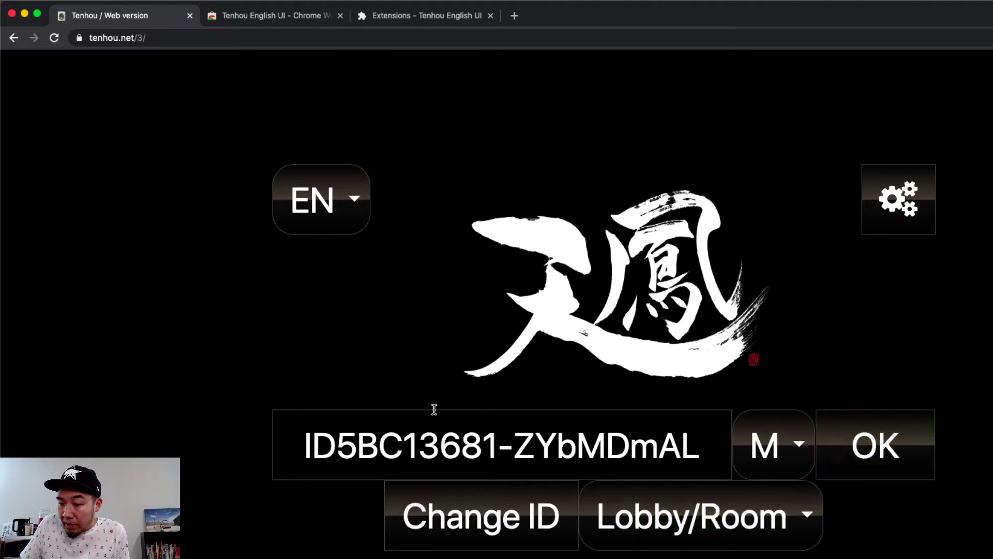
# Log in with the new ID and look through the TEST PLAY game types for playing against bots
pyautogui.click(876, 473)
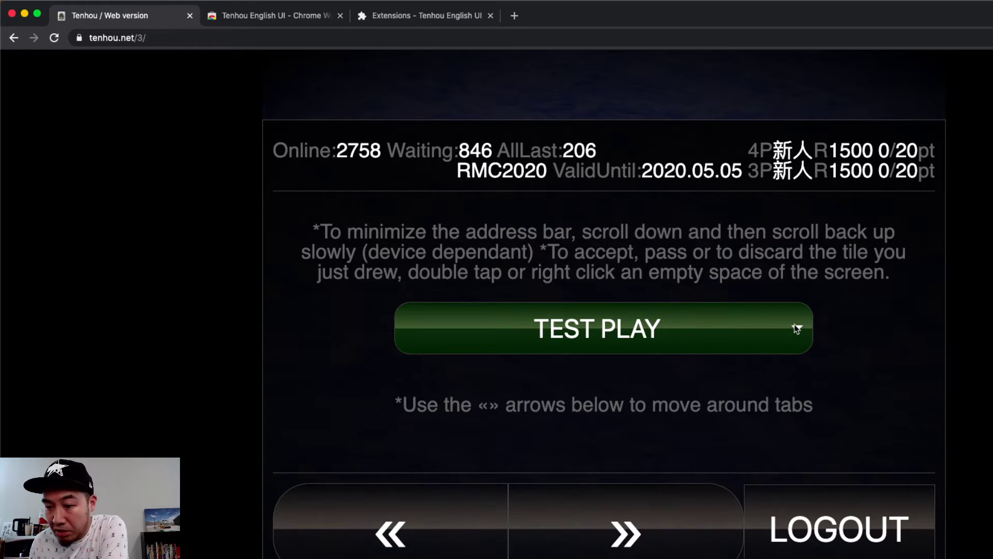
pyautogui.click(675, 327)
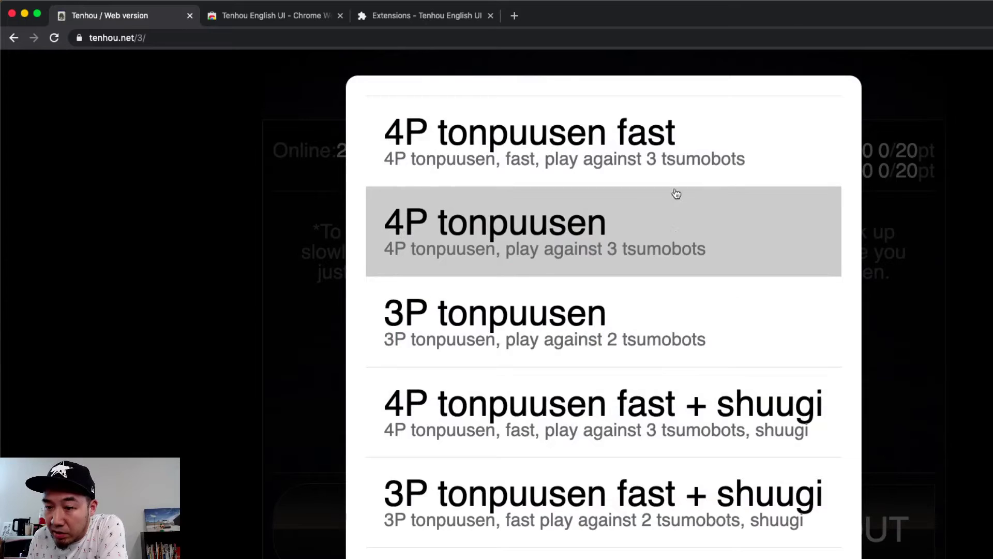
pyautogui.scroll(-1, 734, 222)
pyautogui.scroll(1, 725, 280)
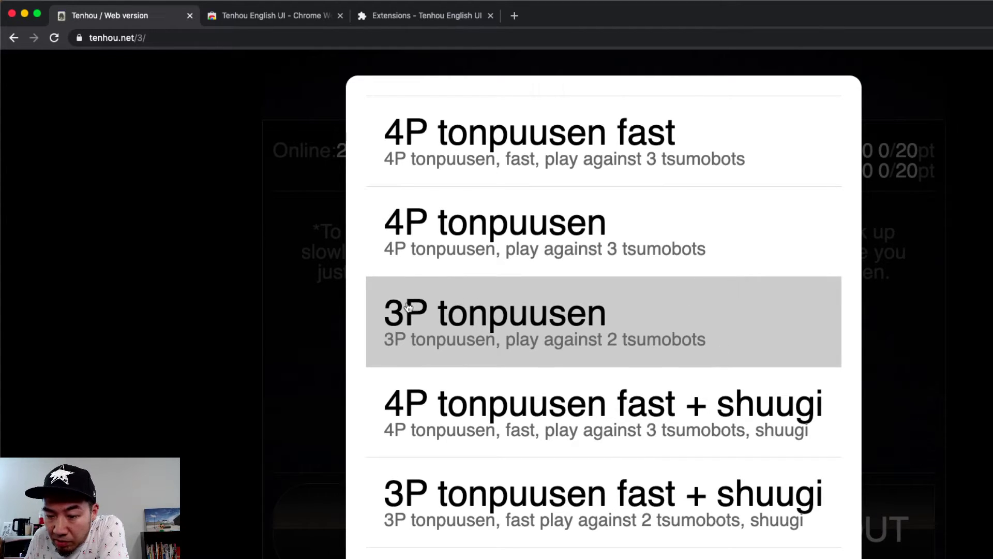
pyautogui.scroll(-1, 662, 332)
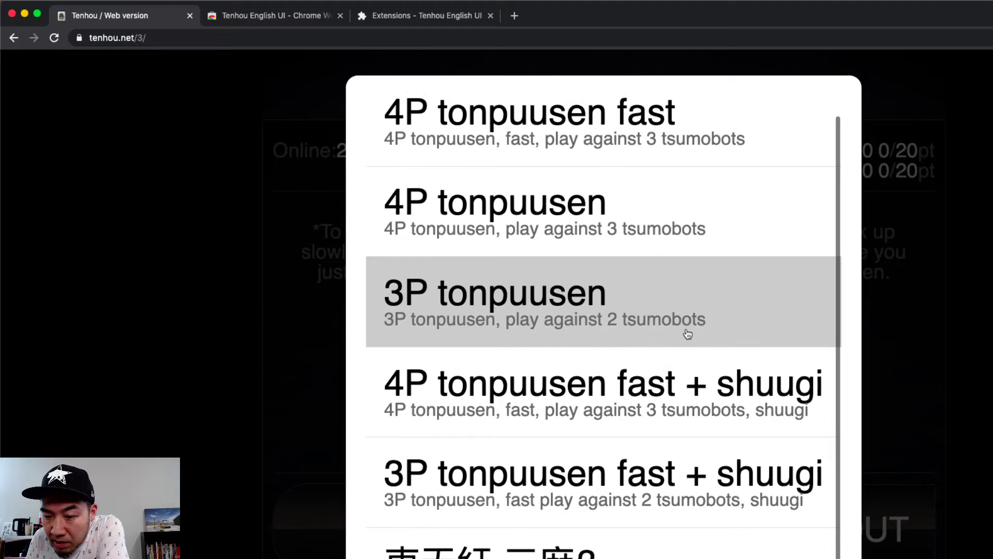
pyautogui.scroll(-1, 685, 334)
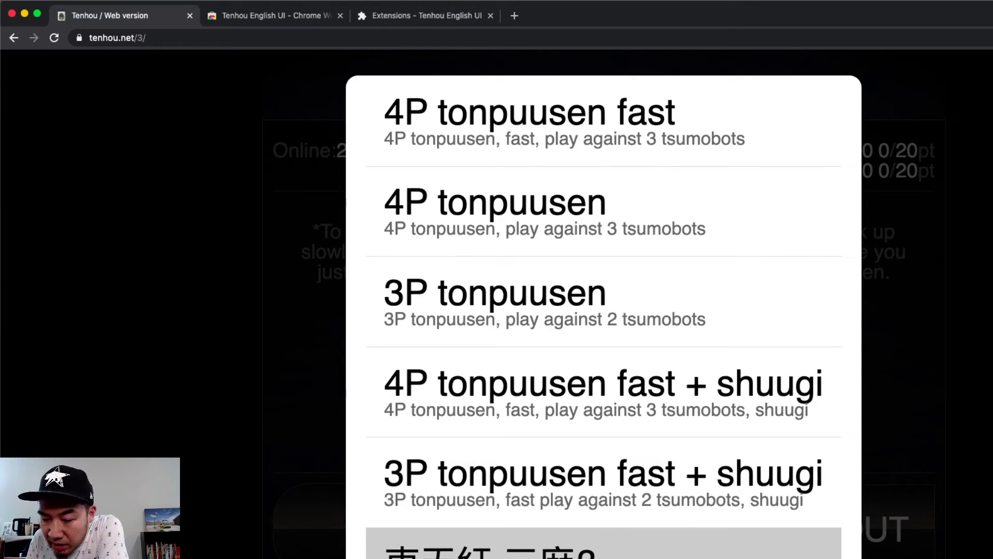
pyautogui.scroll(1, 605, 326)
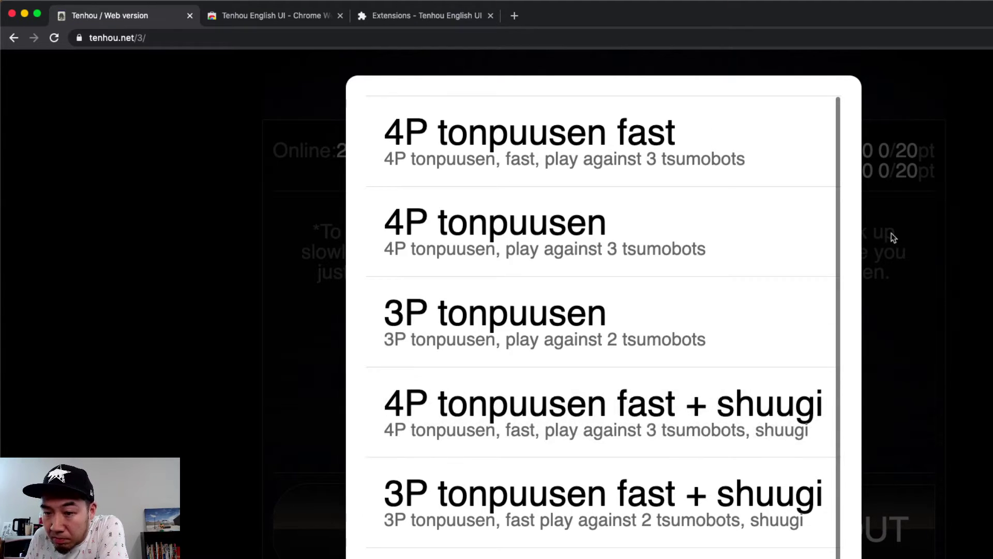
pyautogui.click(216, 154)
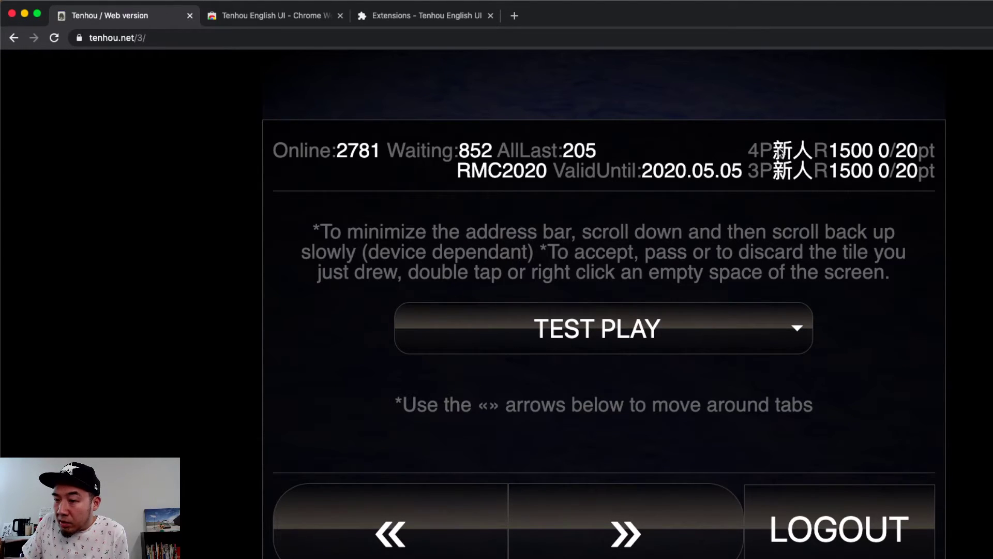
# Move on from the TEST PLAY page to the lobby page with the game selections and queues
pyautogui.moveTo(784, 151)
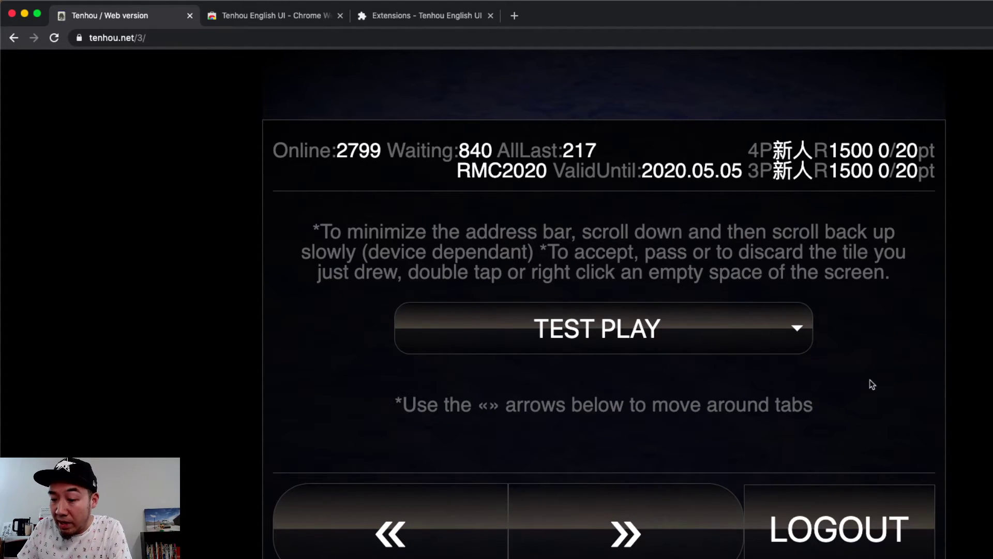
pyautogui.click(689, 525)
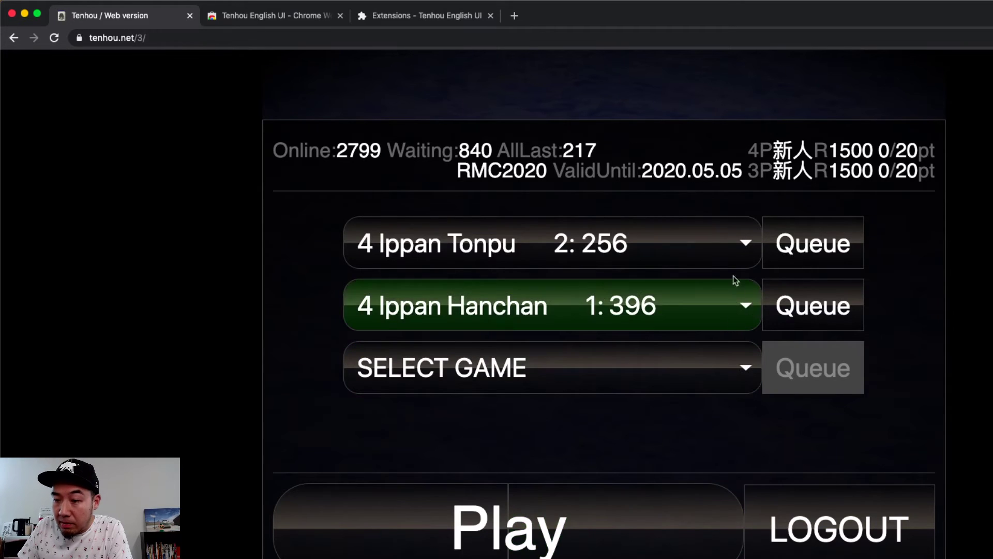